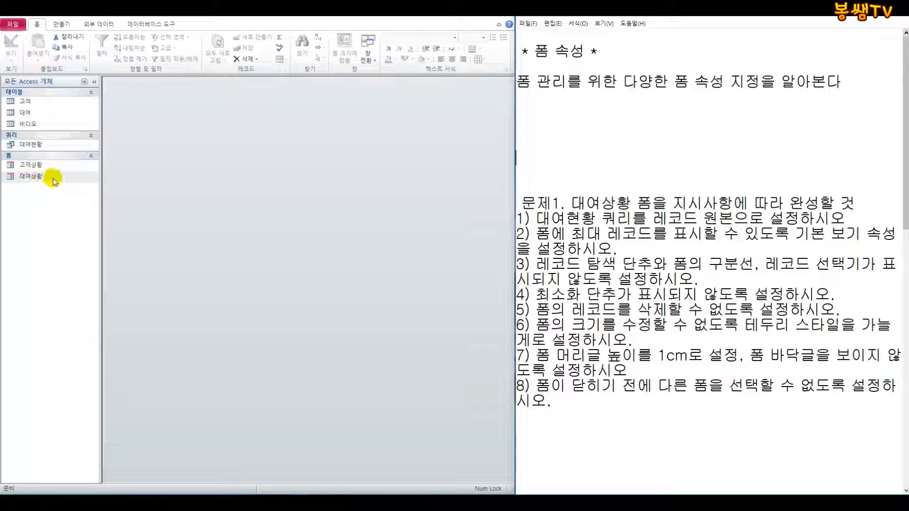
right_click(28, 180)
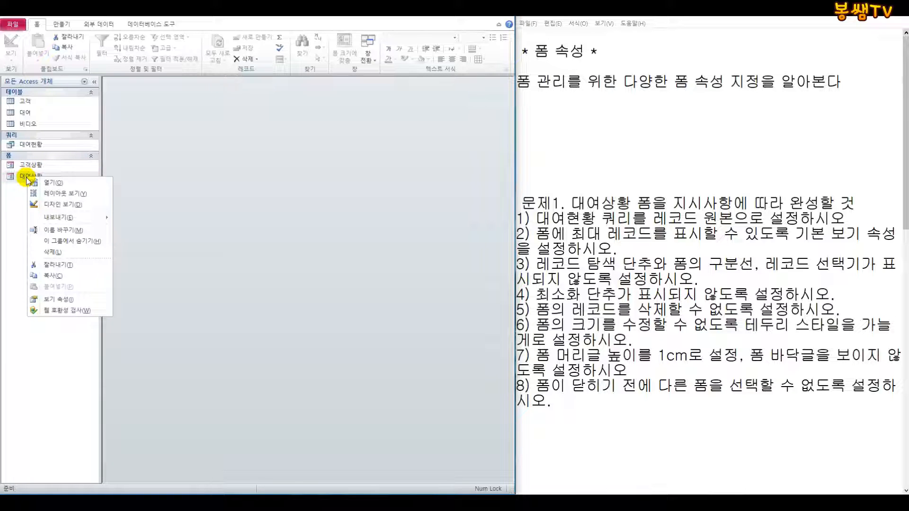
click(234, 147)
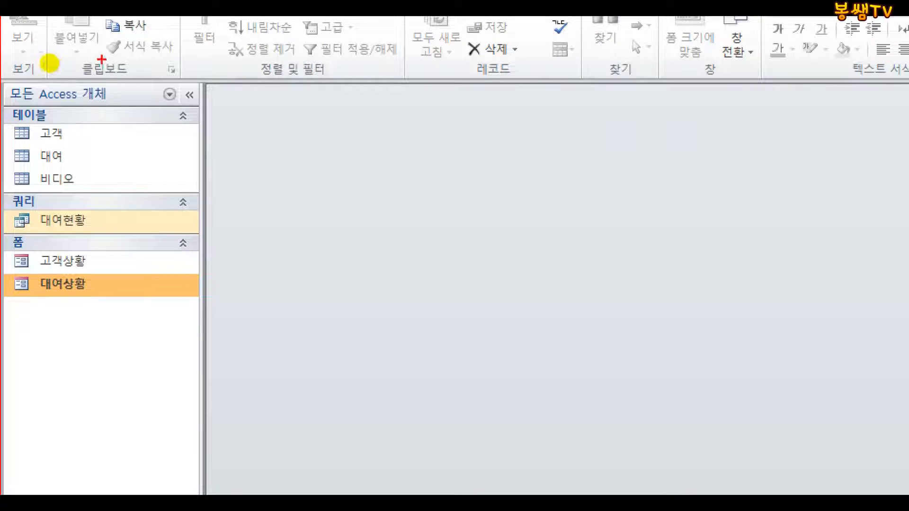
mouse_move(85, 145)
mouse_down()
mouse_move(229, 102)
mouse_move(97, 151)
mouse_move(270, 192)
mouse_up()
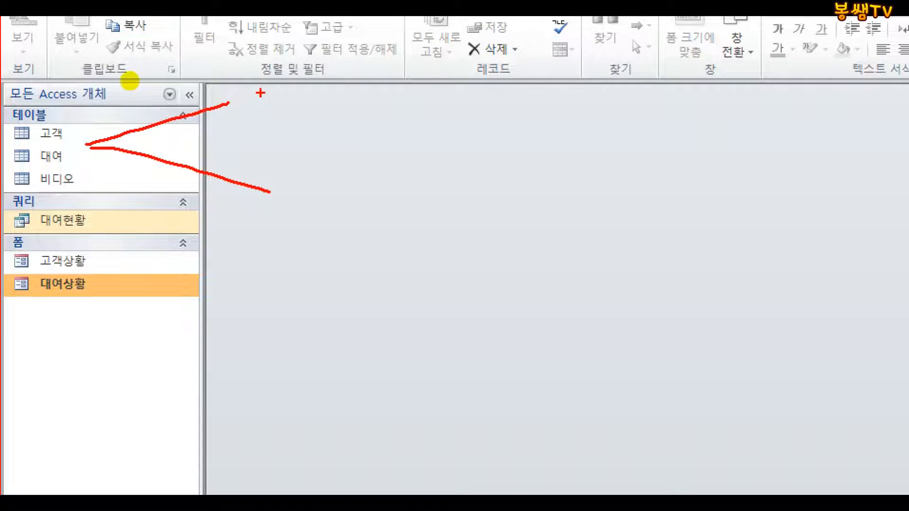
drag(247, 74, 301, 70)
drag(267, 78, 322, 116)
mouse_move(309, 91)
mouse_down()
mouse_move(342, 86)
mouse_move(353, 117)
mouse_up()
mouse_move(279, 156)
mouse_down()
mouse_move(328, 156)
mouse_move(337, 191)
mouse_up()
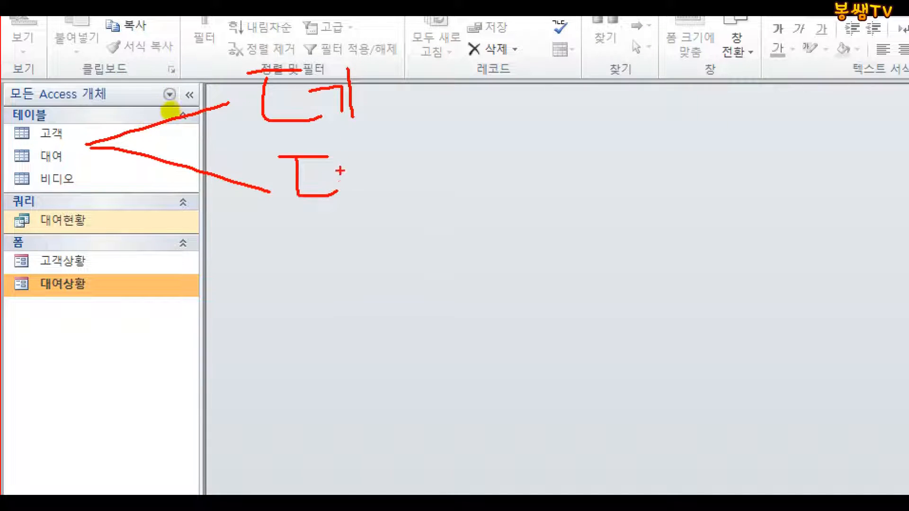
drag(343, 136, 356, 218)
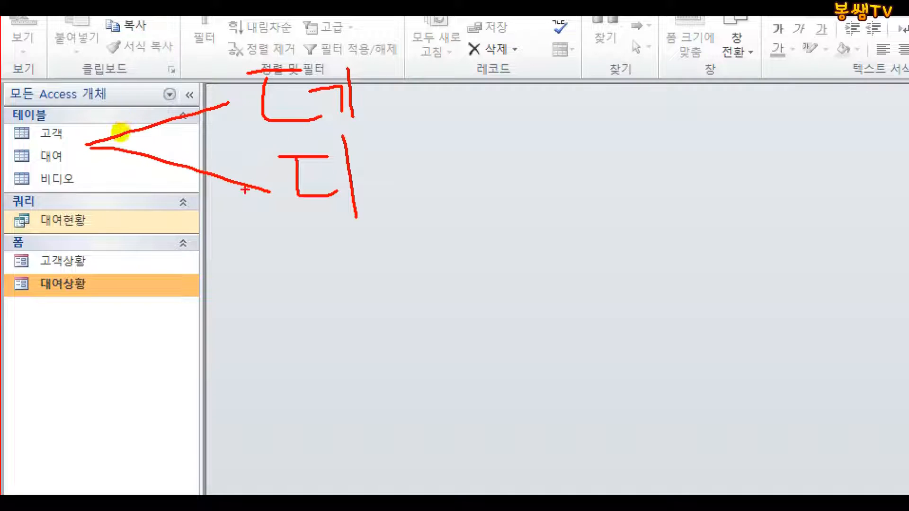
key(Escape)
key(ctrl+1)
click(38, 116)
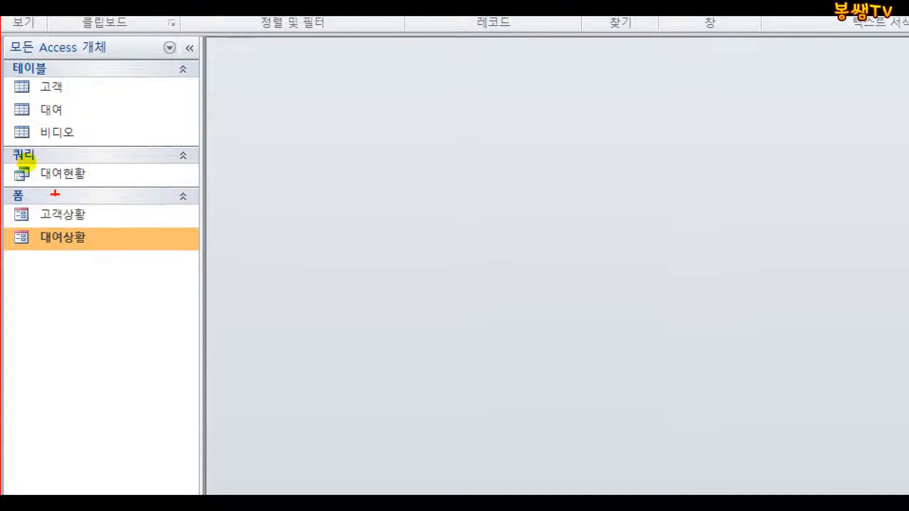
mouse_move(101, 239)
mouse_down()
mouse_move(261, 176)
mouse_move(209, 274)
mouse_move(246, 293)
mouse_up()
mouse_move(274, 150)
mouse_down()
mouse_move(314, 149)
mouse_move(287, 185)
mouse_up()
mouse_move(293, 143)
mouse_down()
mouse_move(302, 174)
mouse_move(290, 183)
mouse_up()
mouse_move(270, 186)
mouse_down()
mouse_move(316, 186)
mouse_move(285, 210)
mouse_up()
mouse_move(270, 210)
mouse_down()
mouse_move(313, 209)
mouse_move(329, 237)
mouse_up()
drag(333, 163, 341, 206)
drag(371, 137, 379, 172)
drag(348, 201, 394, 223)
drag(388, 166, 419, 189)
drag(441, 149, 451, 226)
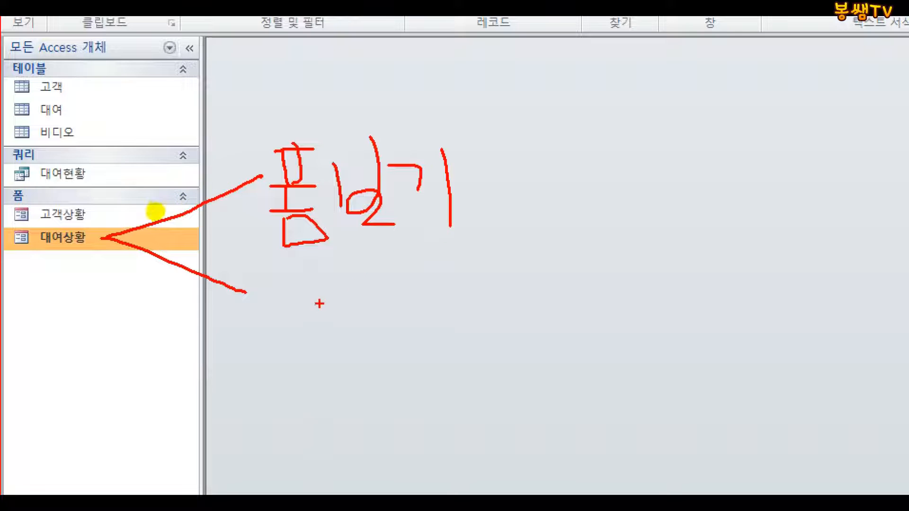
drag(273, 284, 330, 284)
mouse_move(290, 286)
mouse_down()
mouse_move(303, 310)
mouse_move(333, 309)
mouse_up()
drag(336, 276, 349, 344)
key(Escape)
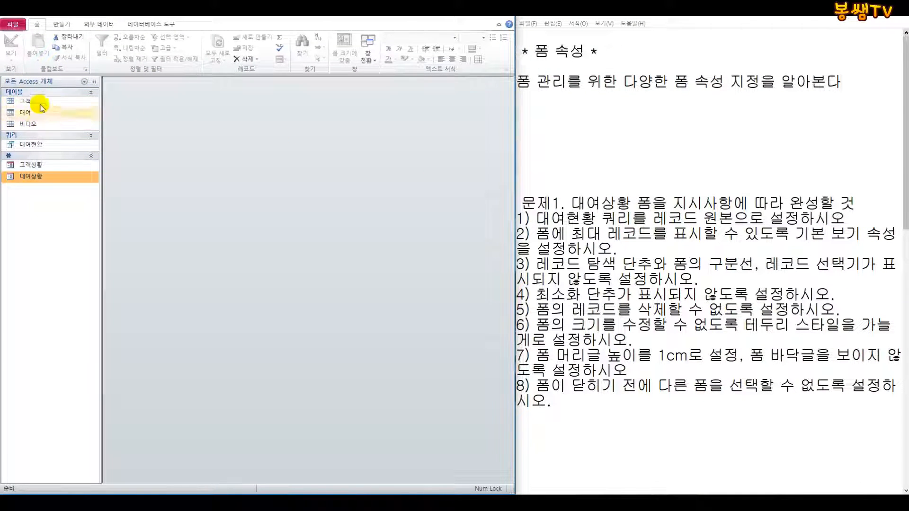
Open the 대여상황 form in Form View and move its window up within the workspace
right_click(31, 179)
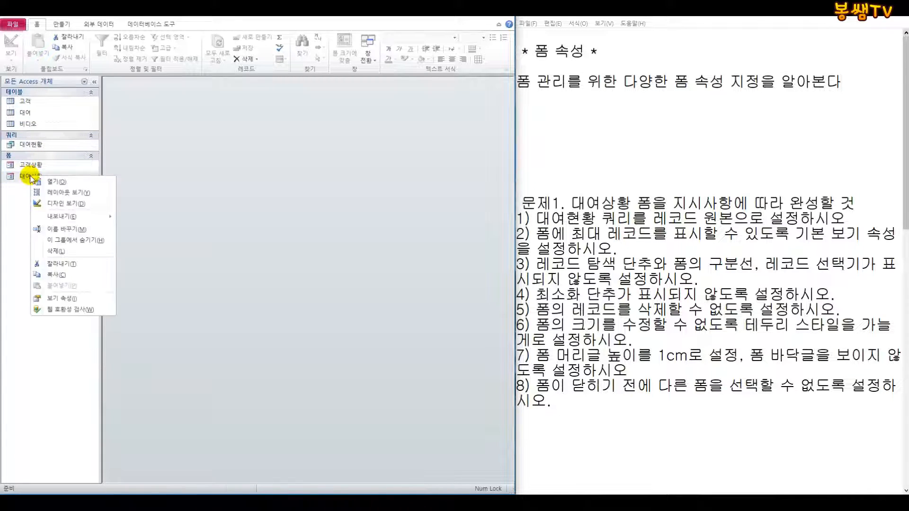
click(57, 185)
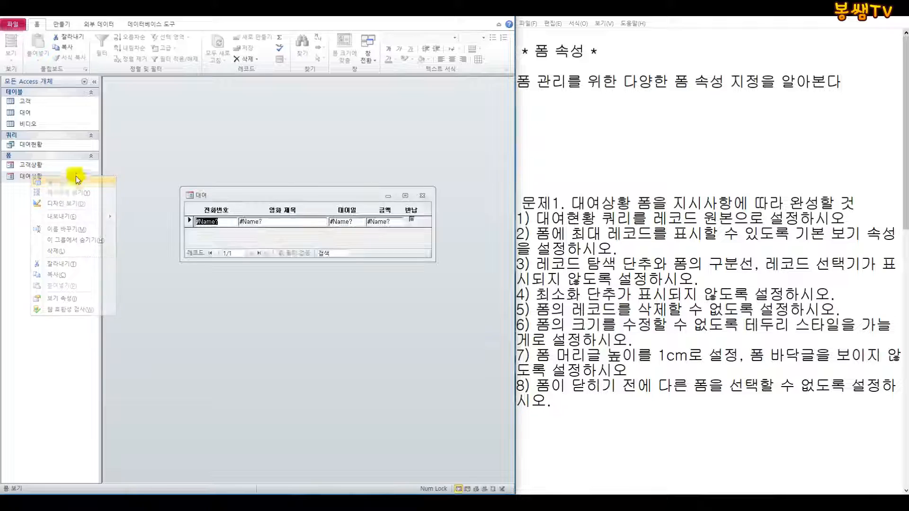
drag(262, 197, 235, 138)
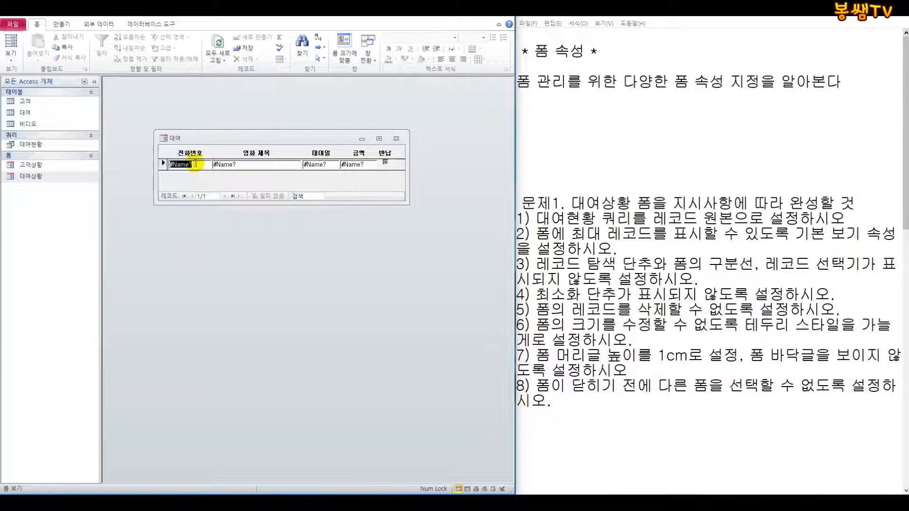
drag(272, 142, 272, 153)
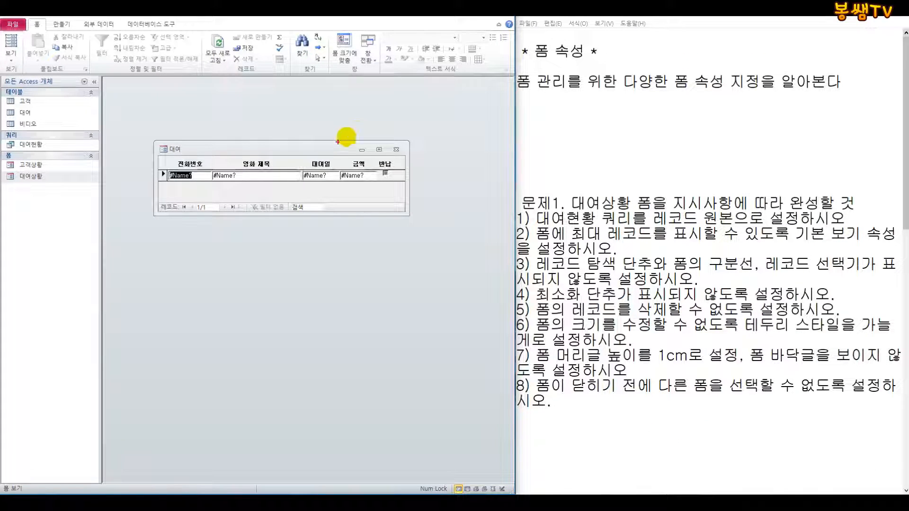
drag(389, 45, 383, 83)
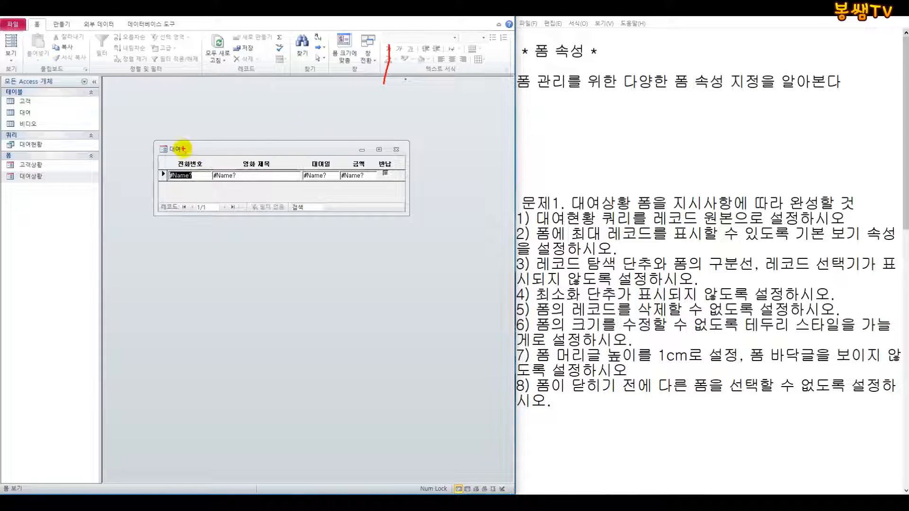
mouse_move(176, 141)
mouse_down()
mouse_move(122, 112)
mouse_move(65, 102)
mouse_up()
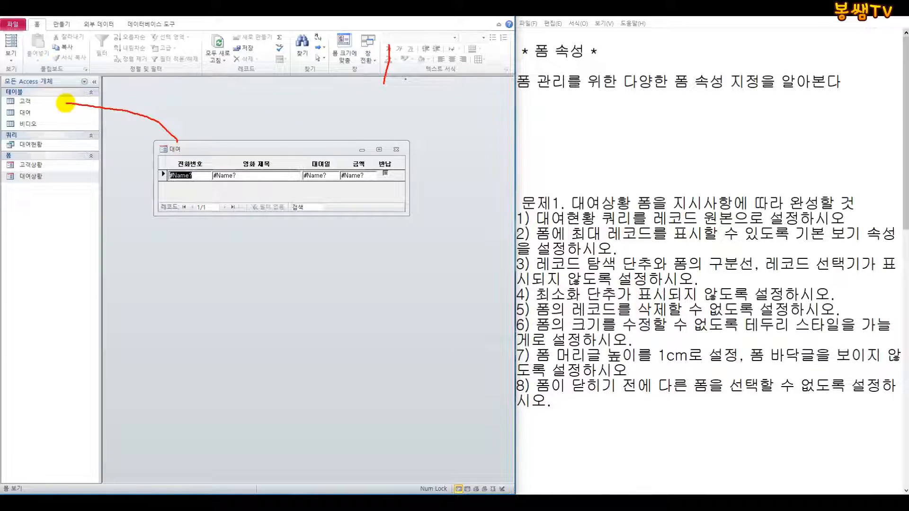
drag(176, 140, 67, 117)
mouse_move(176, 141)
mouse_down()
mouse_move(69, 126)
mouse_move(134, 142)
mouse_move(75, 141)
mouse_up()
mouse_move(137, 101)
mouse_down()
mouse_move(111, 149)
mouse_move(118, 107)
mouse_up()
mouse_move(420, 47)
mouse_down()
mouse_move(479, 85)
mouse_move(433, 45)
mouse_move(412, 47)
mouse_up()
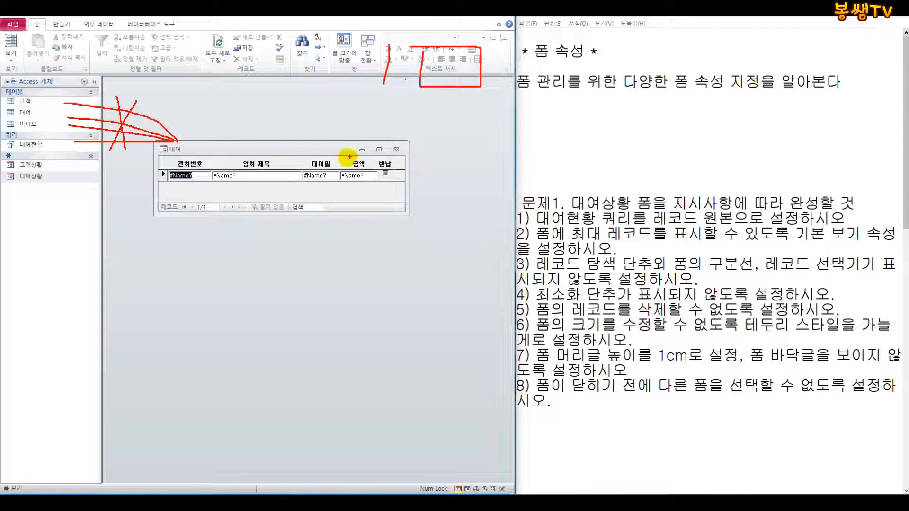
mouse_move(528, 226)
mouse_down()
mouse_move(818, 228)
mouse_move(805, 201)
mouse_move(526, 207)
mouse_up()
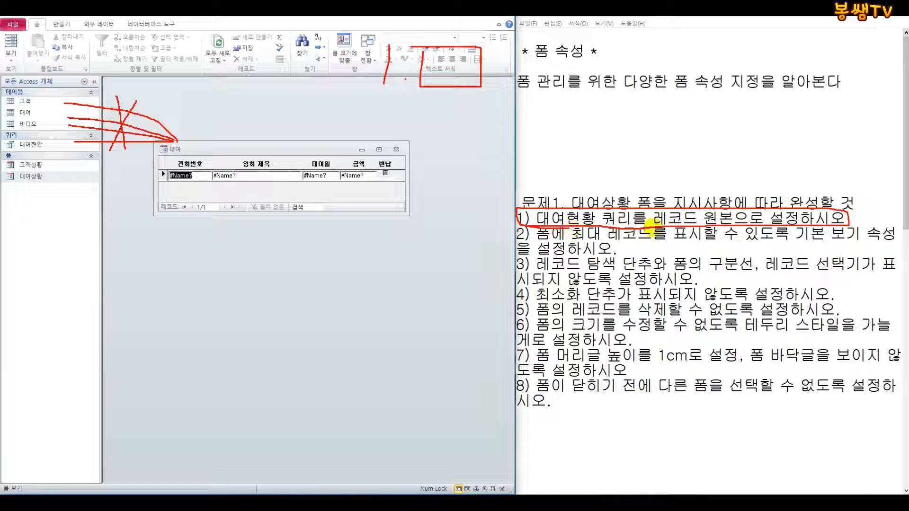
drag(654, 199, 723, 233)
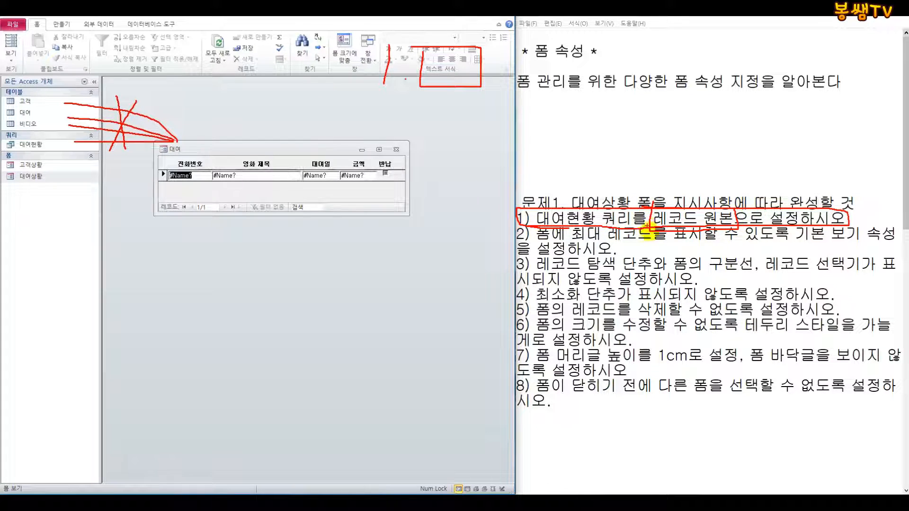
key(Escape)
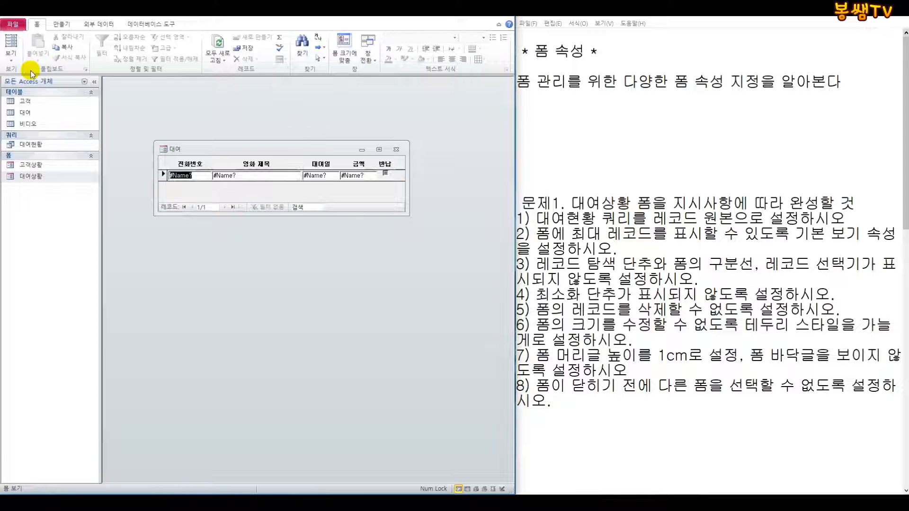
Switch the 대여상황 form to Design View with its window clear of a widened property sheet
click(12, 58)
click(47, 184)
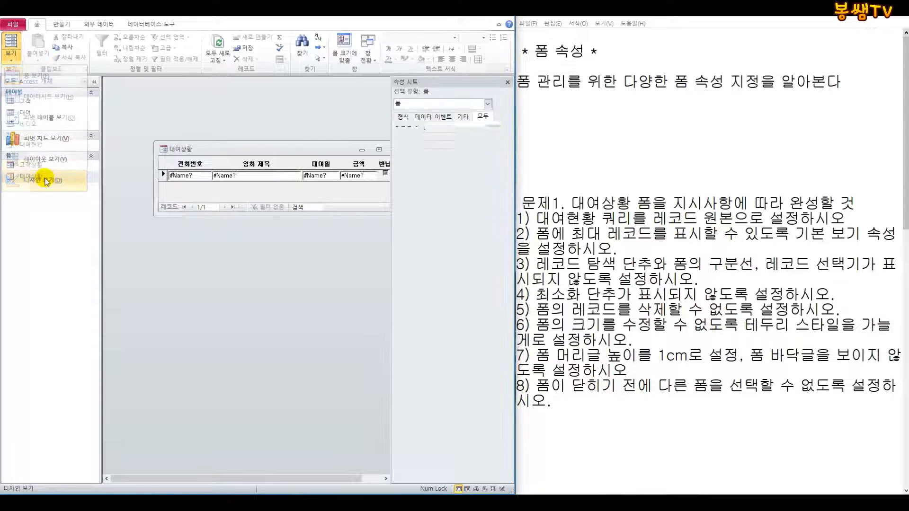
drag(321, 147, 274, 120)
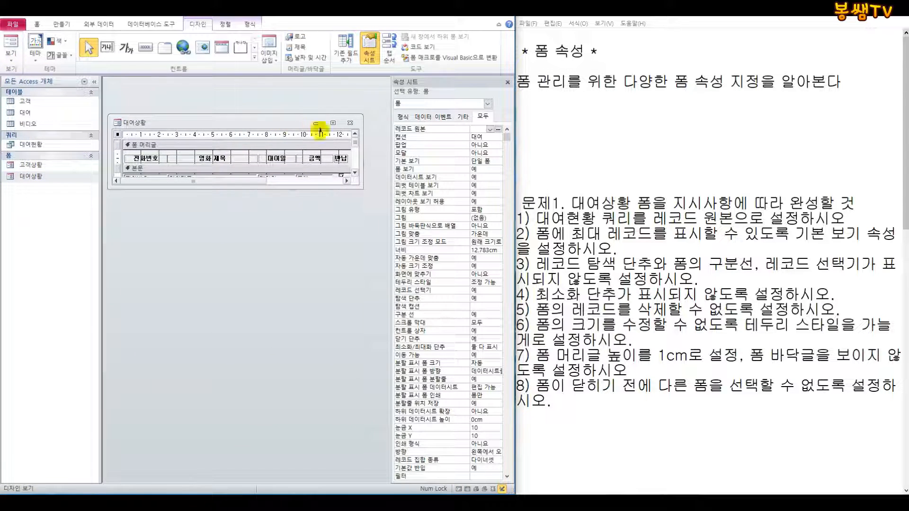
drag(391, 126, 371, 126)
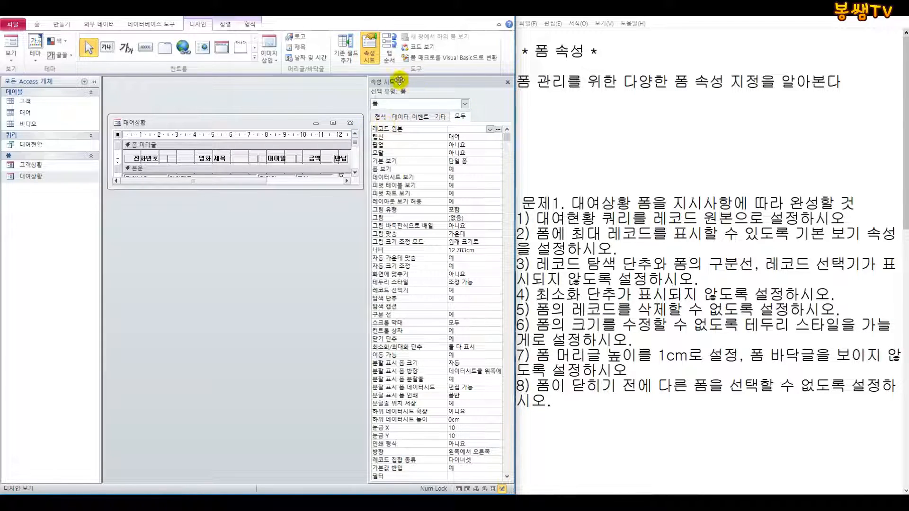
click(508, 83)
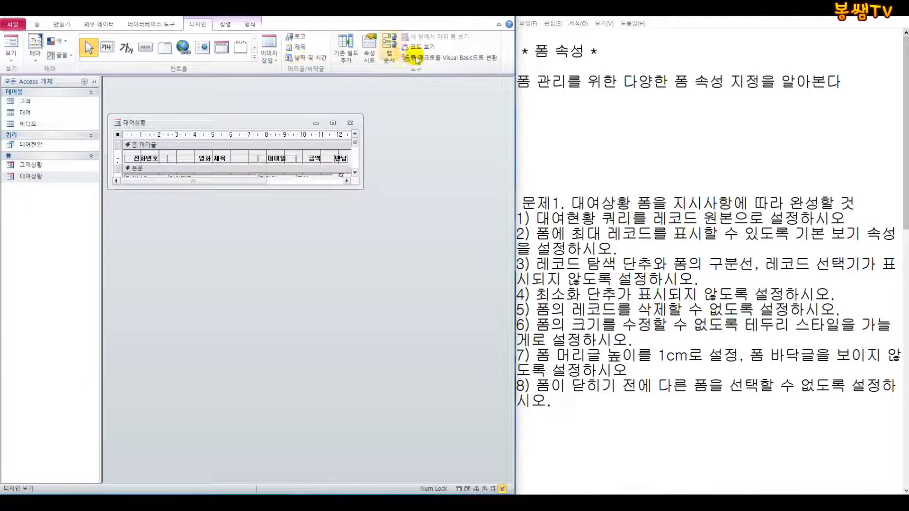
click(374, 48)
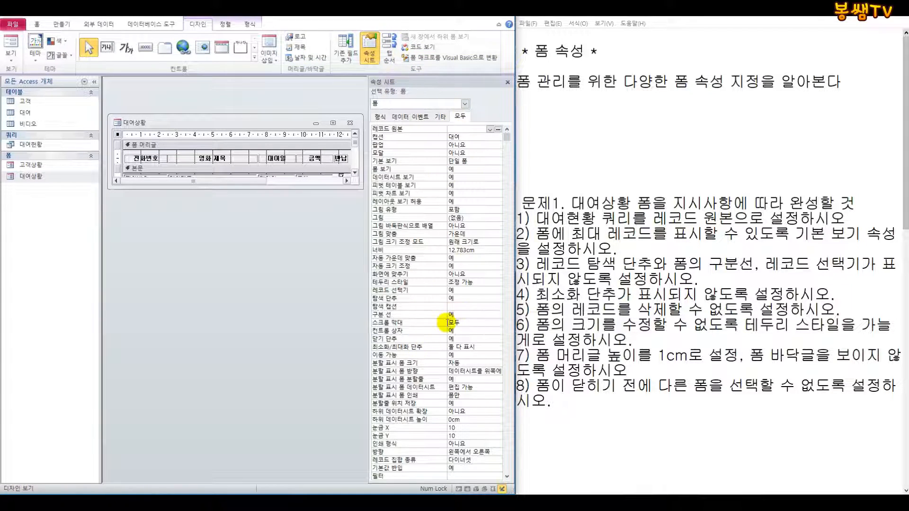
Enlarge the form window to show all its sections and set the form's record source to the 대여현황 query
click(396, 130)
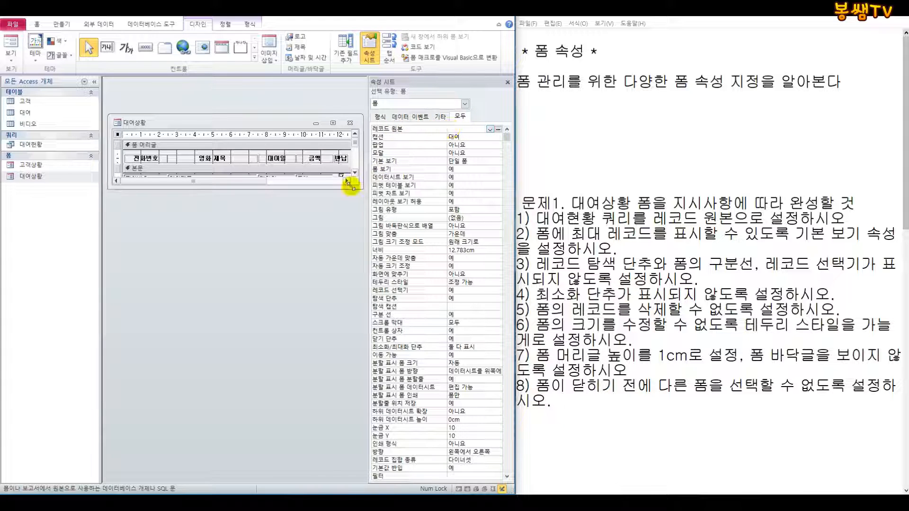
drag(356, 185, 357, 267)
drag(291, 126, 289, 116)
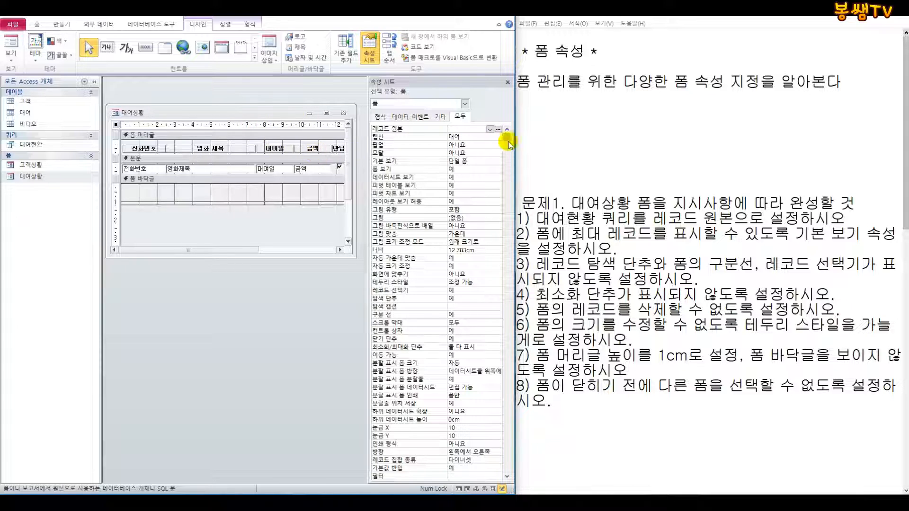
click(490, 129)
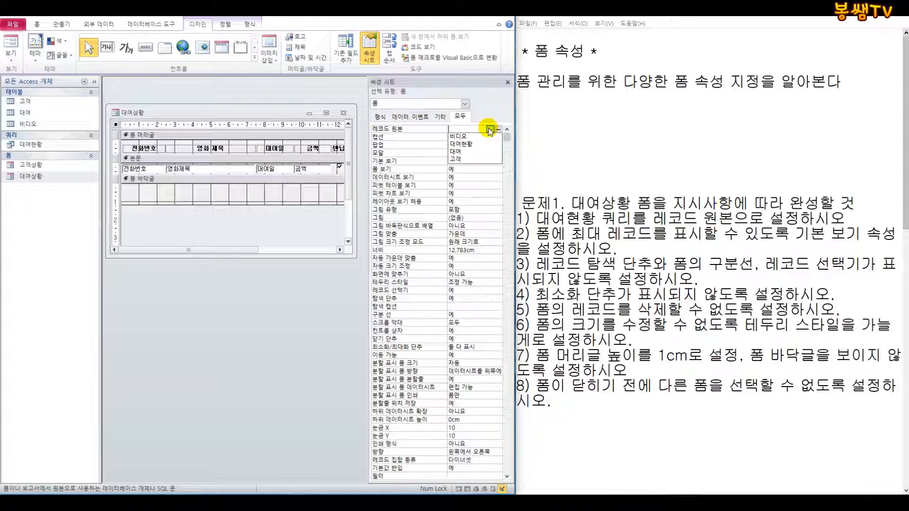
click(465, 146)
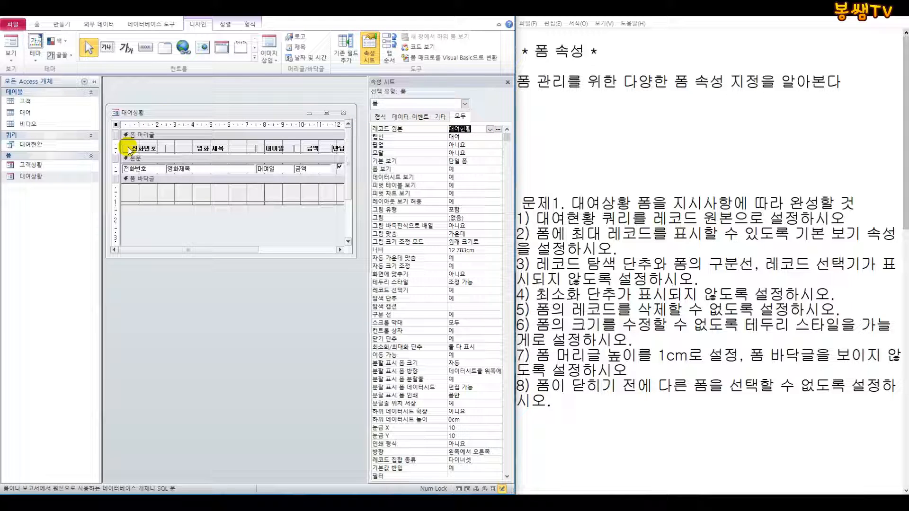
Preview the 대여상황 form in Form View to check the records from its record source
click(10, 57)
click(18, 78)
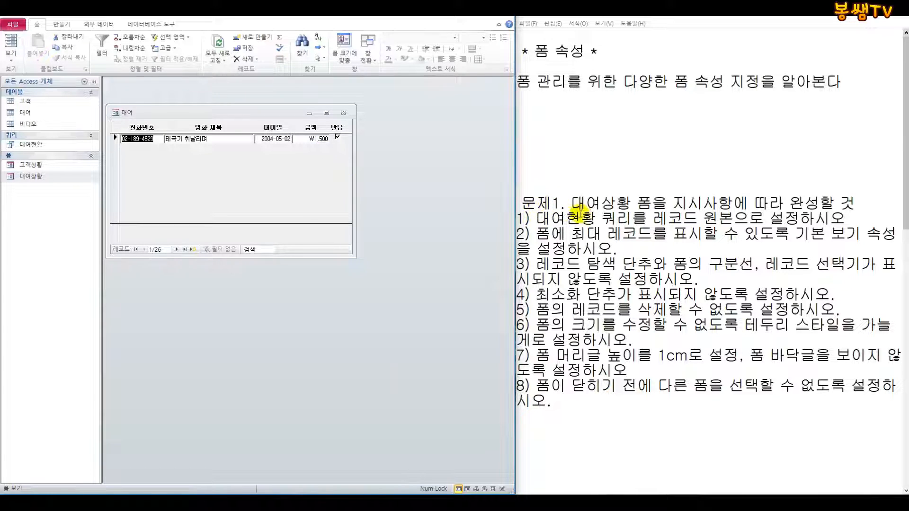
drag(166, 113, 198, 104)
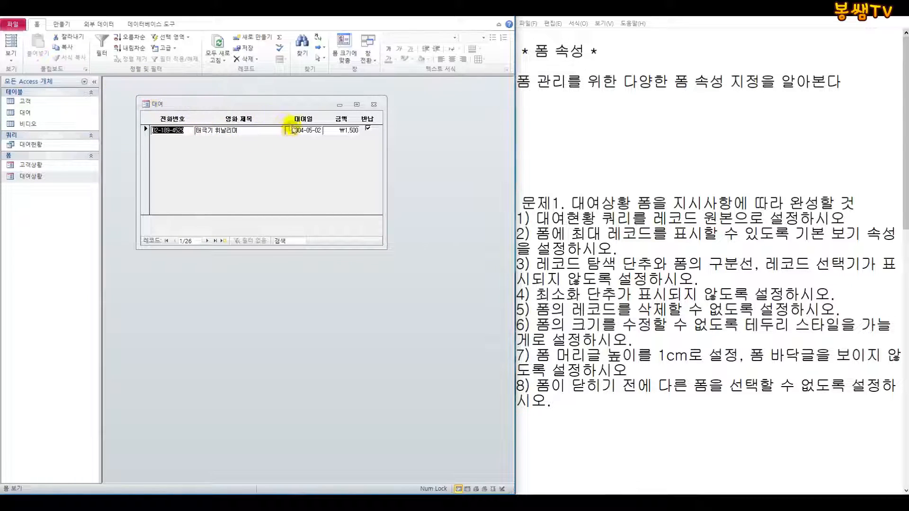
Return the 대여상황 form to Design View and move its window clear of the property sheet
click(11, 55)
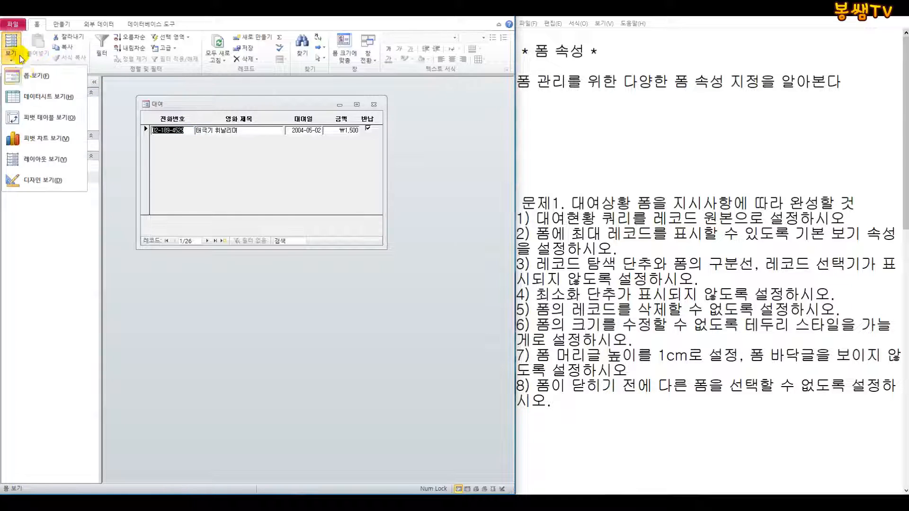
click(53, 179)
drag(243, 105, 225, 104)
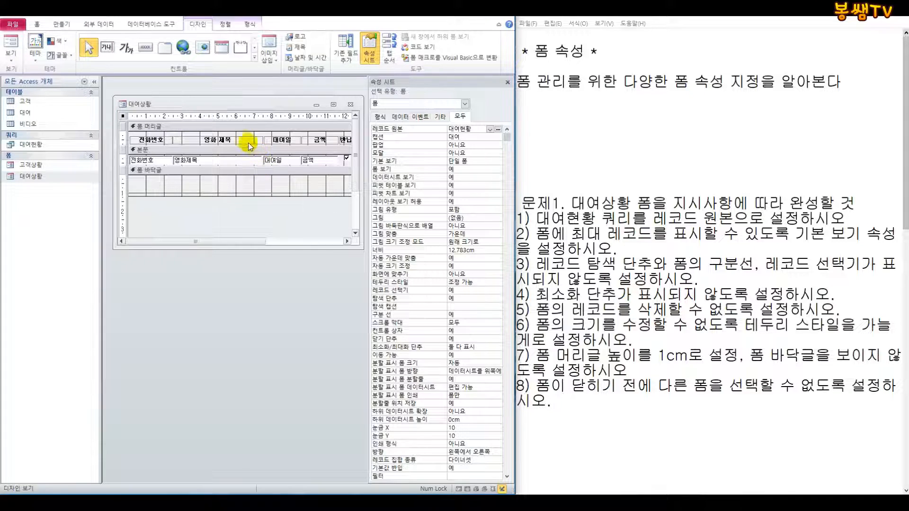
drag(165, 105, 160, 103)
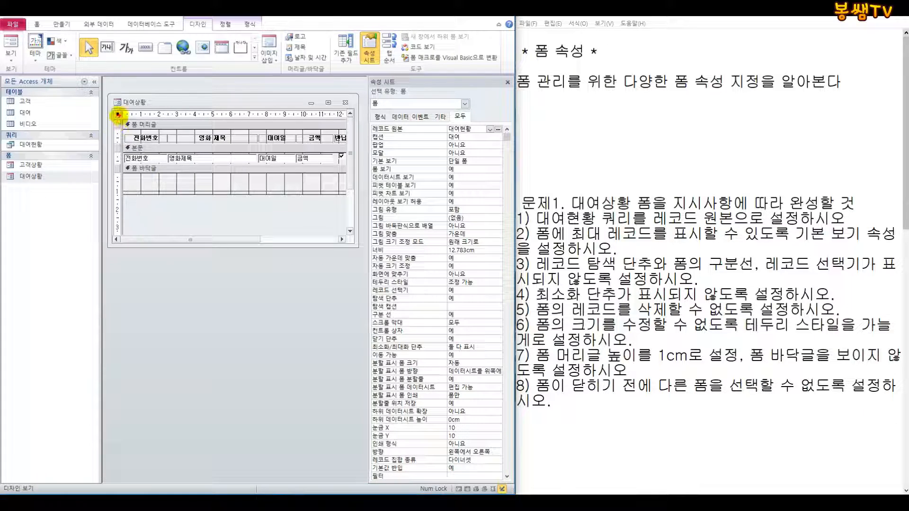
drag(120, 116, 351, 145)
drag(119, 147, 354, 163)
drag(120, 166, 351, 197)
mouse_move(326, 69)
mouse_down()
mouse_move(327, 83)
mouse_move(338, 86)
mouse_up()
drag(330, 87, 330, 99)
mouse_move(278, 83)
mouse_down()
mouse_move(294, 96)
mouse_move(278, 104)
mouse_up()
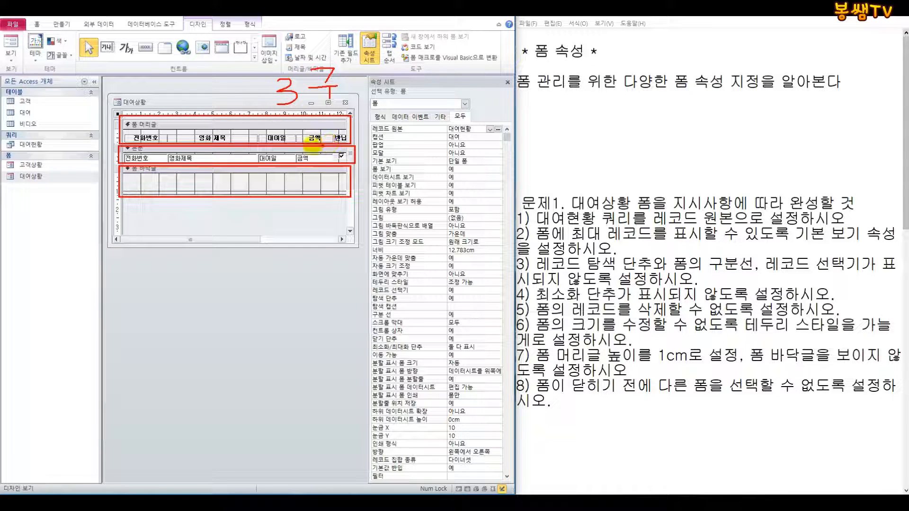
key(Escape)
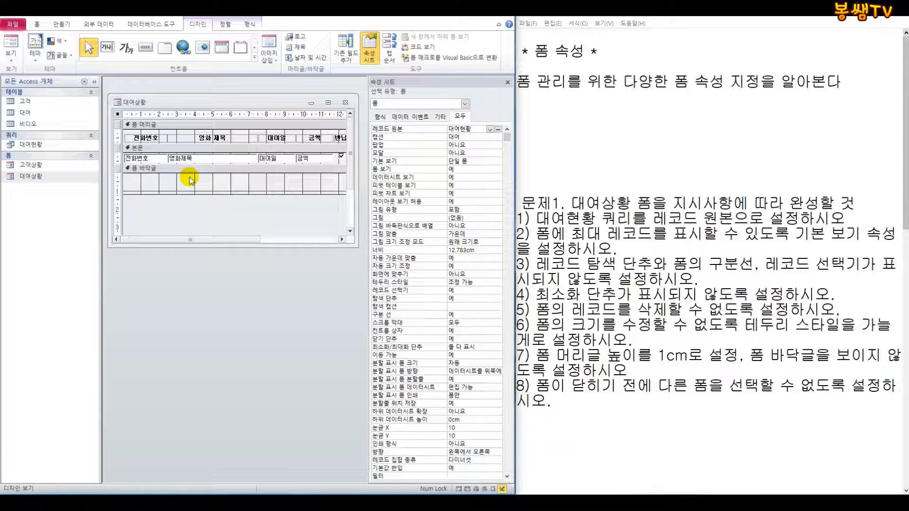
Switch to the notes document and insert five blank lines between the form properties description and 문제1
click(563, 127)
key(Return)
key(Return)
key(Return)
key(Return)
key(Return)
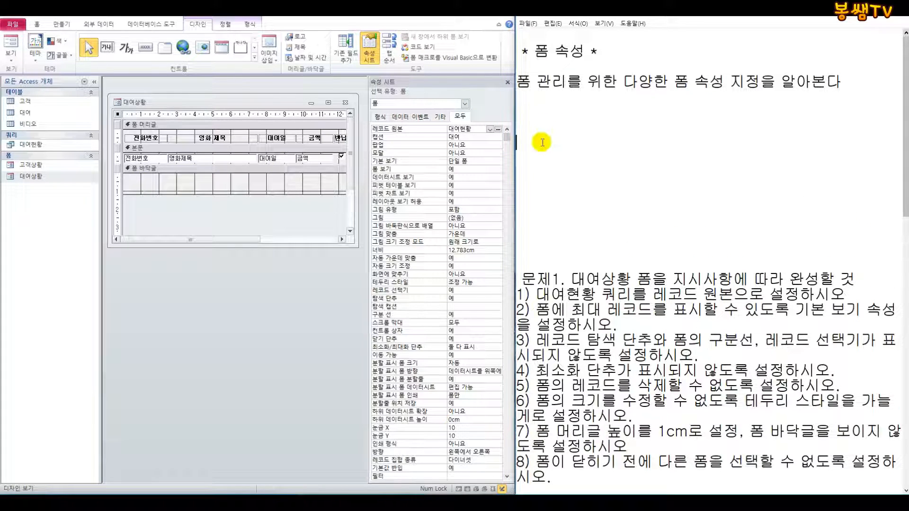
Add the note line "레이블 상자 : 제목을 찍을때 사용" below the form properties description
text(레이)
text(블 상저)
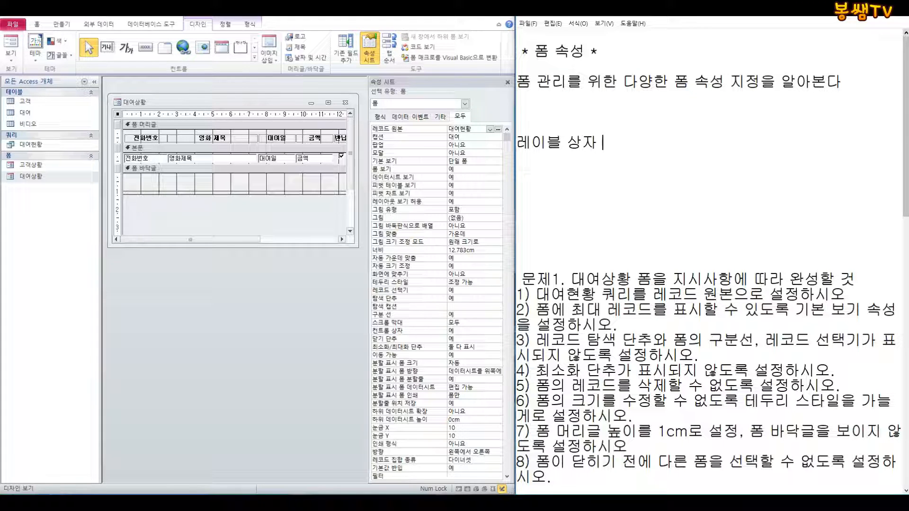
text( : 제목을 찍을때 사용)
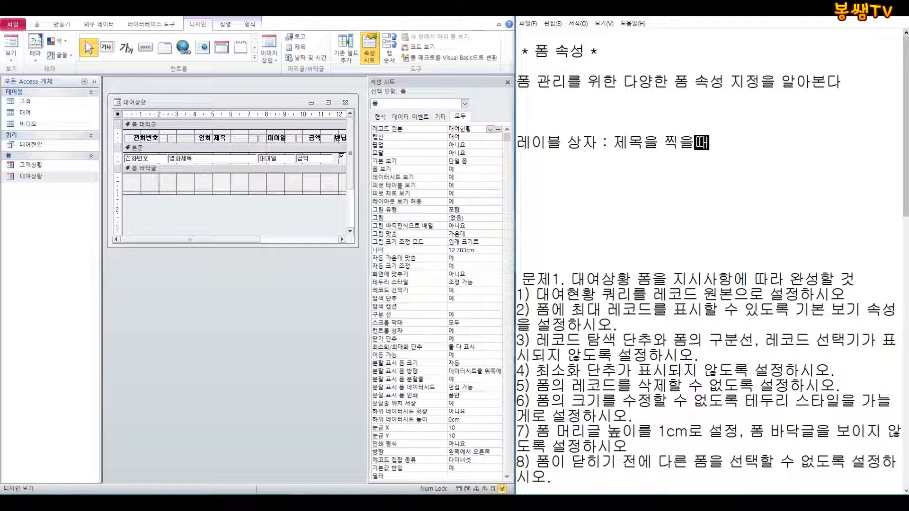
key(Return)
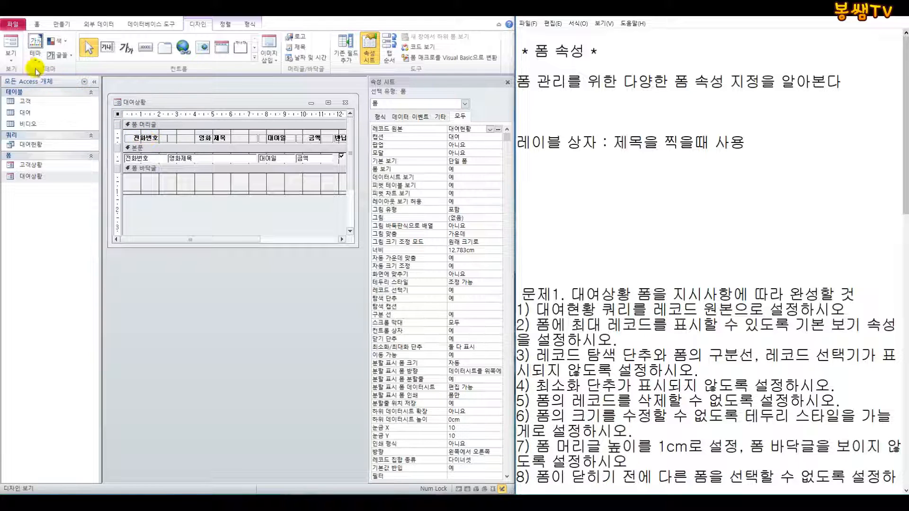
Preview the 대여상황 form in Form View to check its title labels, and return to Design View
click(11, 56)
click(37, 77)
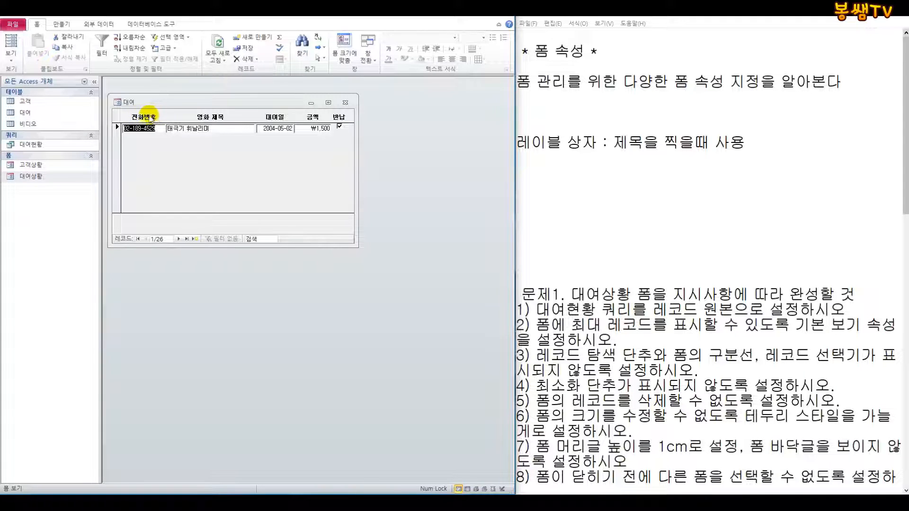
click(11, 52)
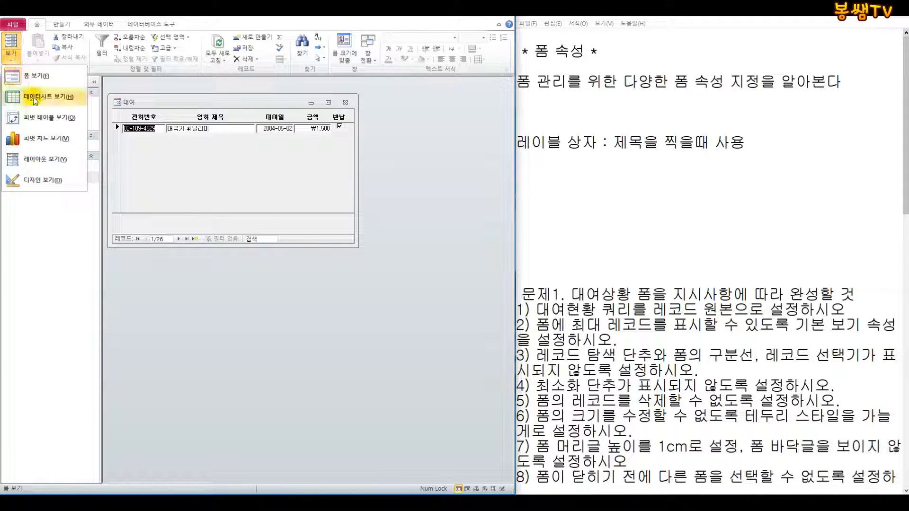
click(43, 179)
Add the note line "텍스트 상자 : 필드값이나 계산식을 표시할 때" below the label note, followed by a line break
click(525, 169)
text(텍스트 상자)
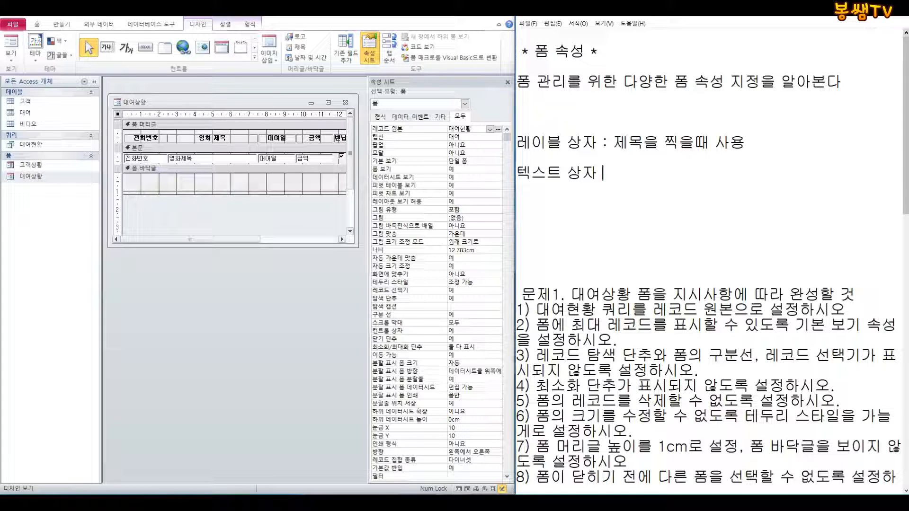
text( : 필드 값이 )
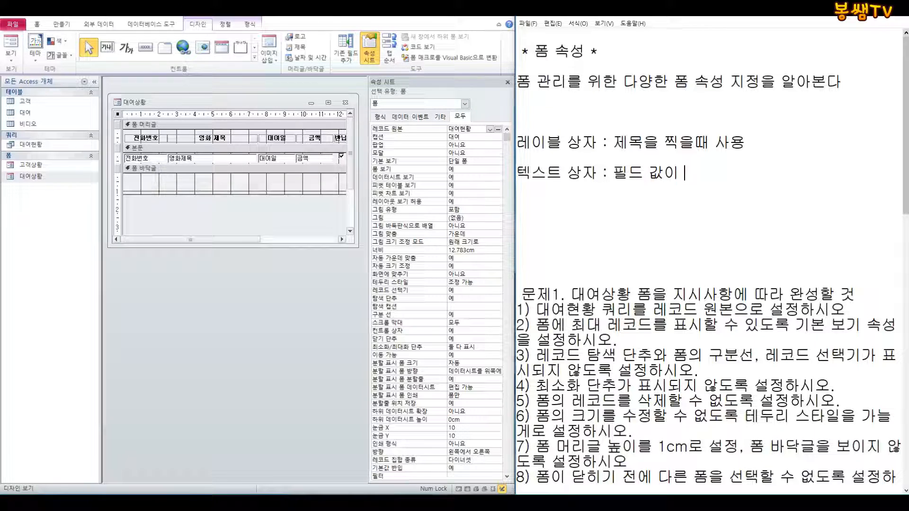
key(BackSpace)
key(BackSpace)
key(BackSpace)
key(BackSpace)
text(값이나)
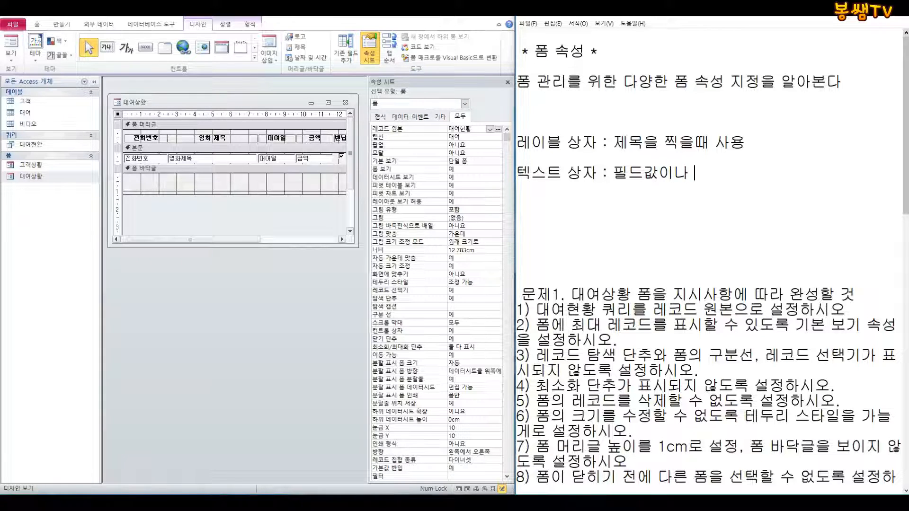
text( 계산식을 )
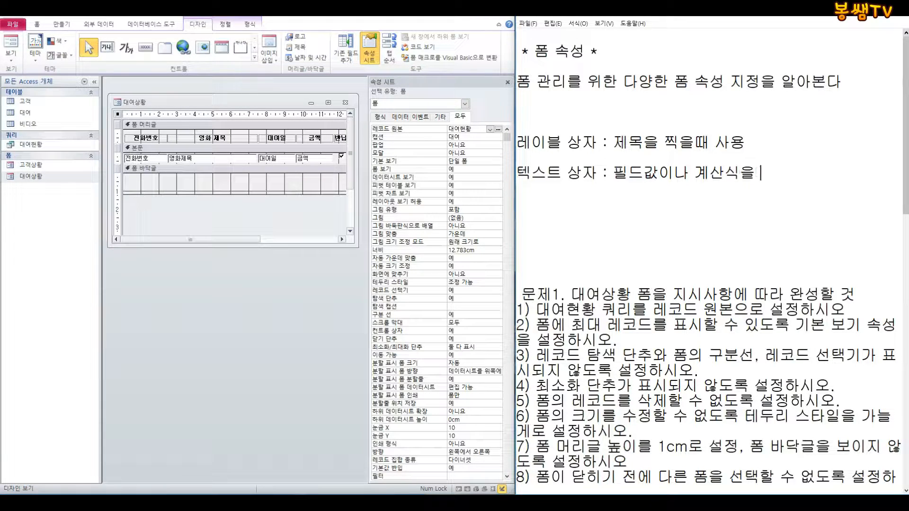
text(표싱할 때)
key(Return)
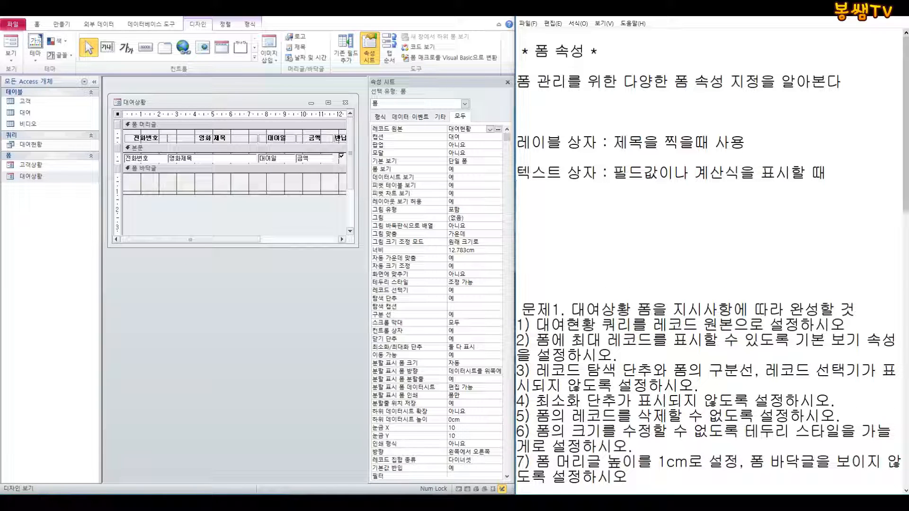
Select the 전화번호 text box in the detail section, check its field value in Form View, and return to Design View
click(137, 158)
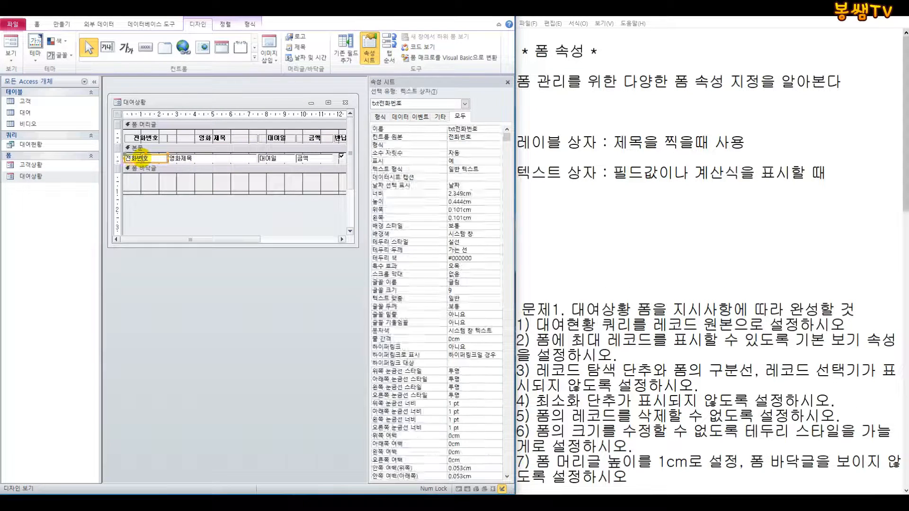
click(12, 57)
click(33, 83)
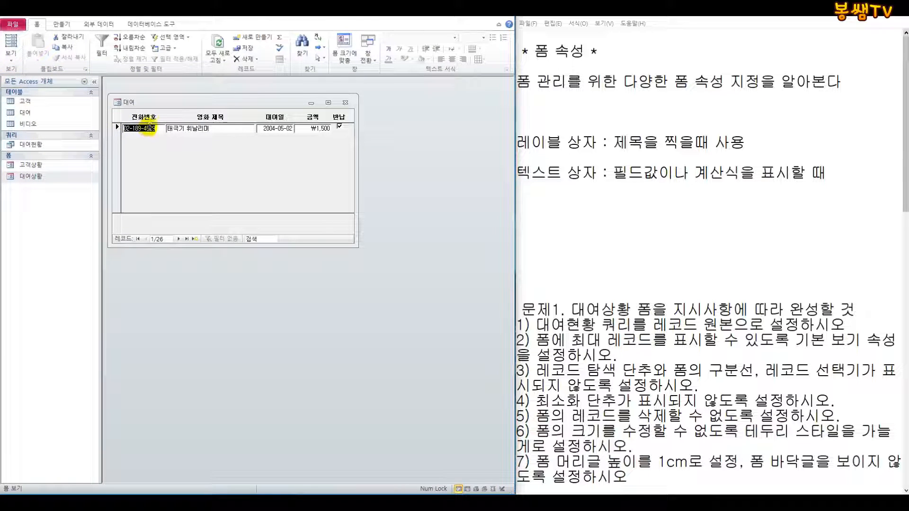
click(12, 58)
click(35, 179)
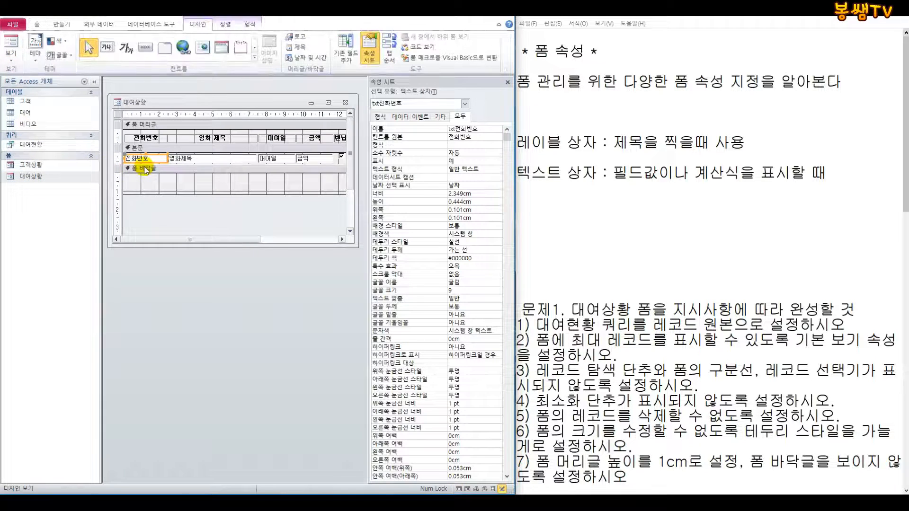
Replace the content of the 전화번호 text box with the expression =3+4 and preview the form in Form View
drag(150, 159, 111, 158)
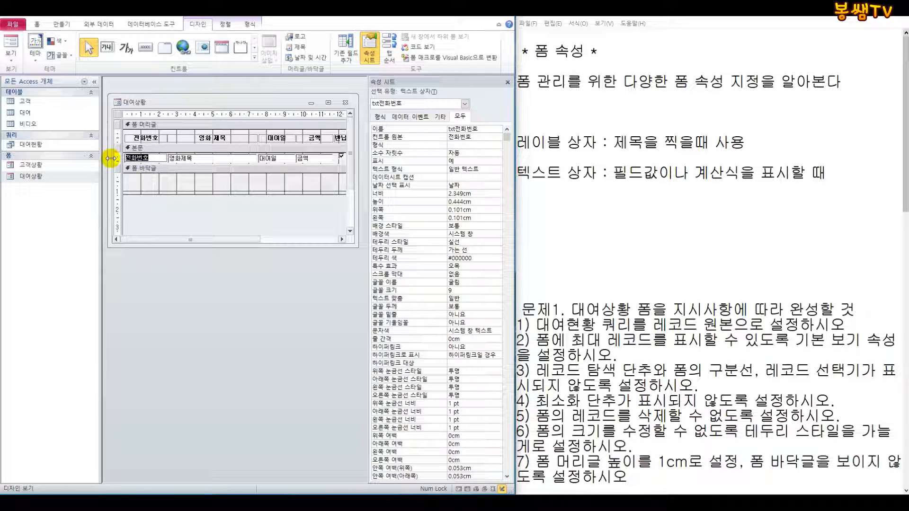
text(=3+4)
key(Return)
click(12, 58)
click(33, 76)
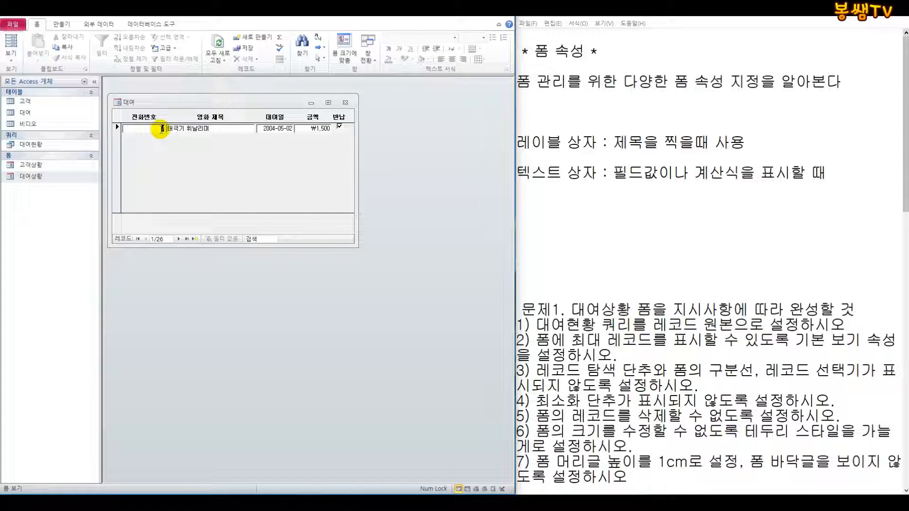
Return to Design View and undo the expression entered in the 전화번호 text box
click(11, 58)
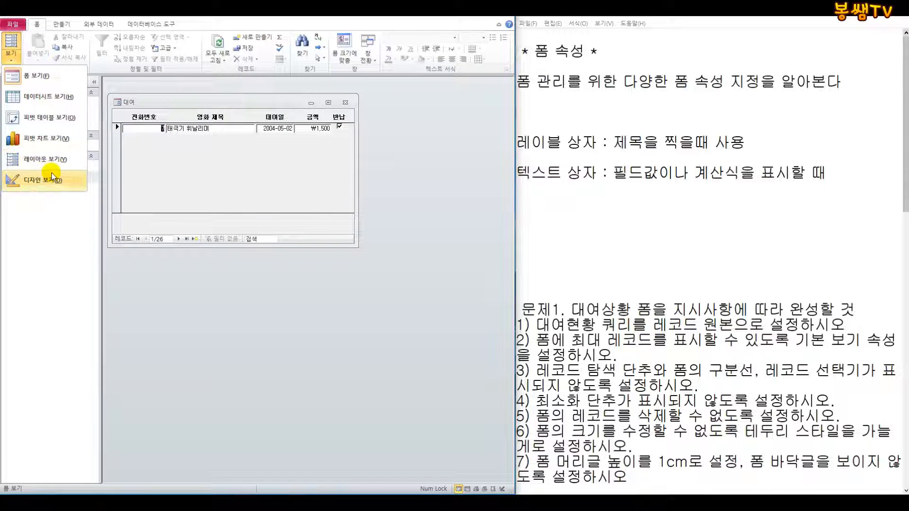
click(33, 176)
key(ctrl+z)
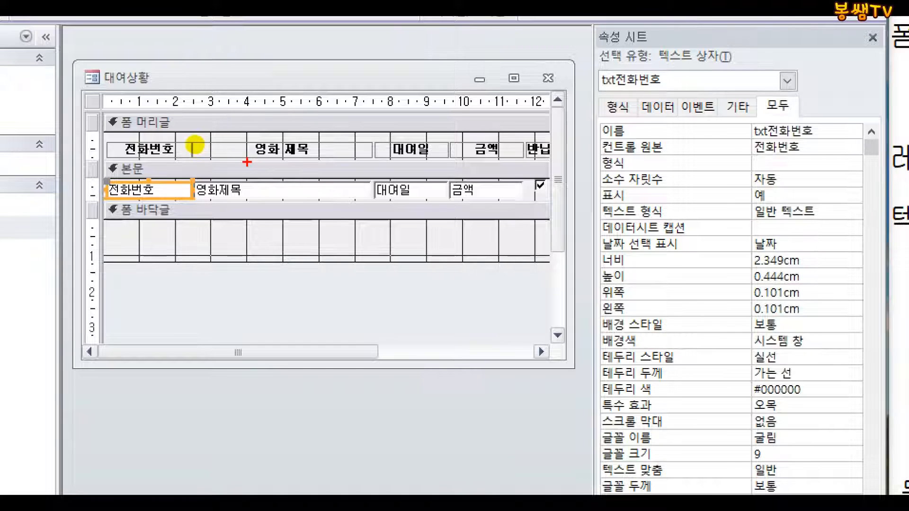
drag(260, 162, 366, 162)
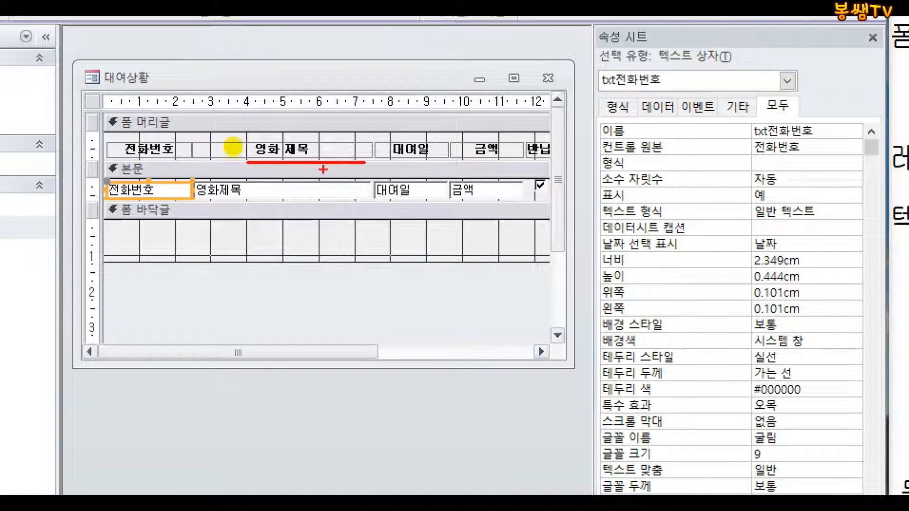
drag(313, 156, 314, 221)
mouse_move(294, 209)
mouse_down()
mouse_move(315, 222)
mouse_move(348, 206)
mouse_up()
key(Escape)
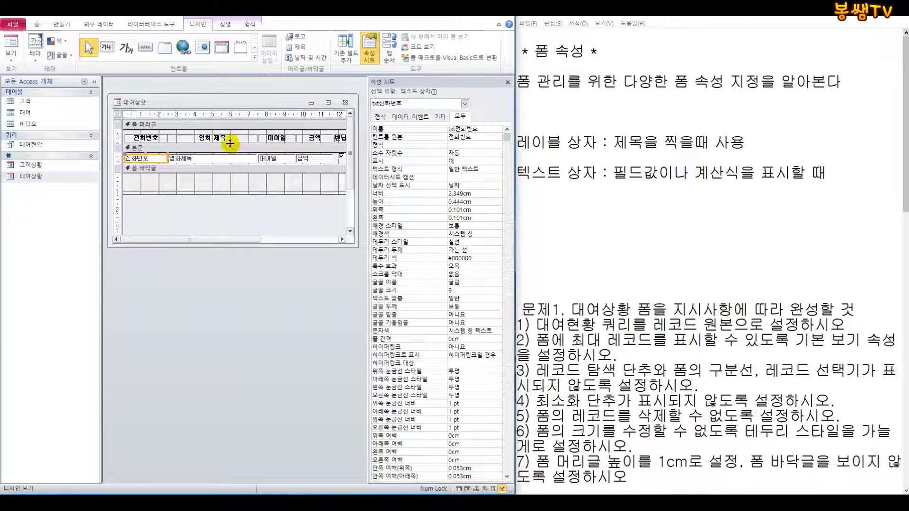
Enlarge the form header section and shrink it again to about 0.72 cm, just below its labels
drag(228, 144, 228, 181)
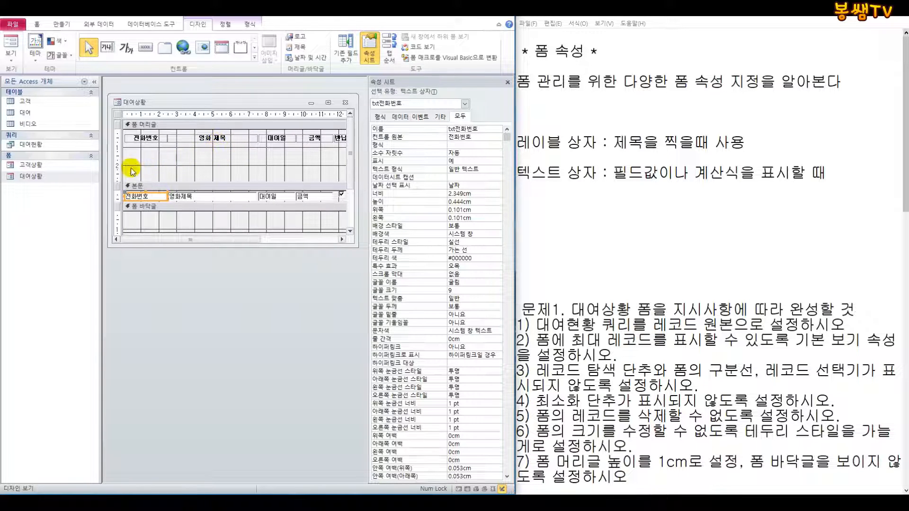
drag(170, 185, 163, 172)
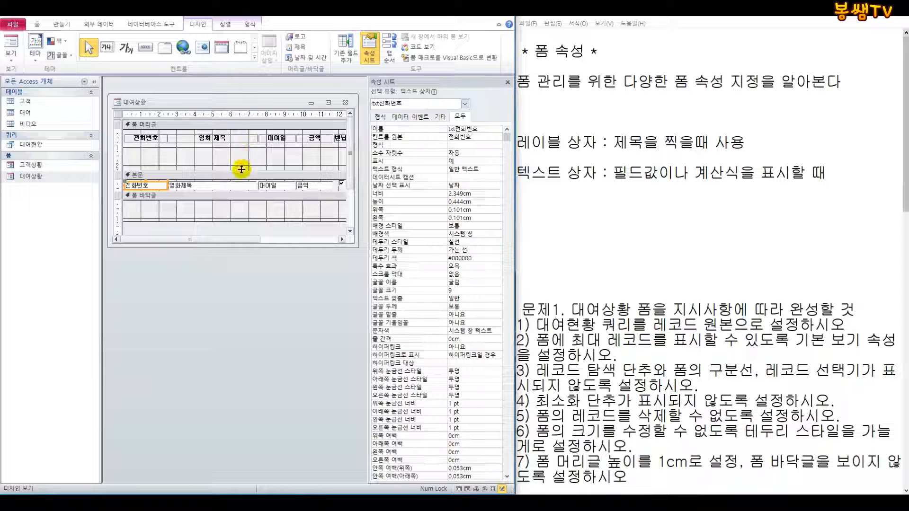
drag(229, 172, 230, 142)
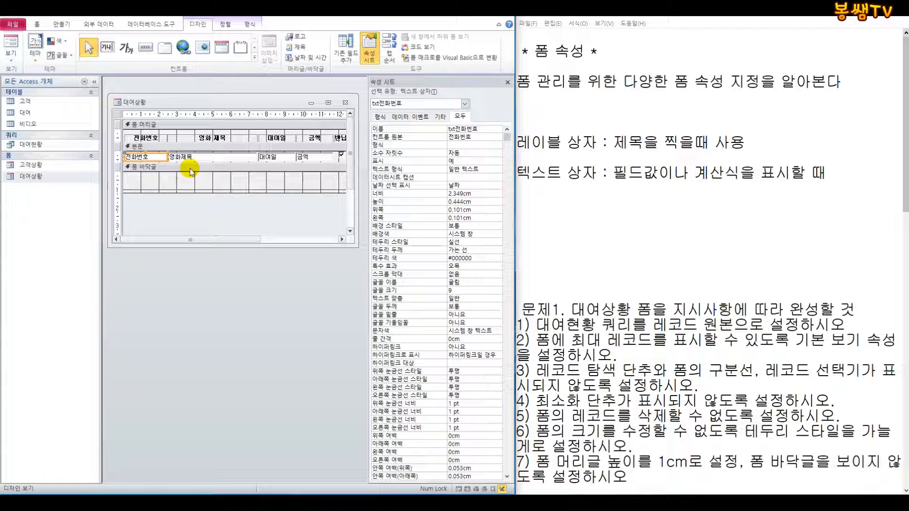
Try enlarging the height of the detail section and undo the change
drag(210, 162, 221, 217)
key(ctrl+z)
key(ctrl+z)
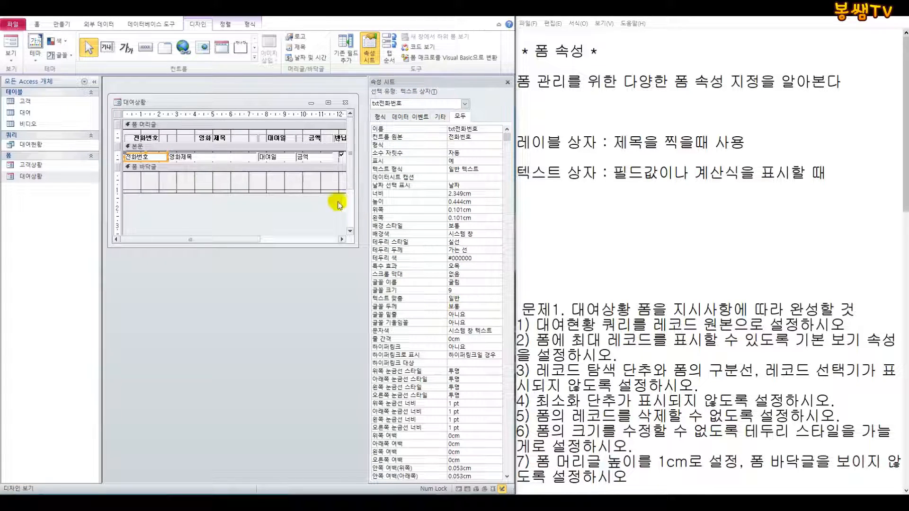
Examine the properties of the form header, the 전화번호 label, the 전화번호 text box and the whole form in turn
click(149, 125)
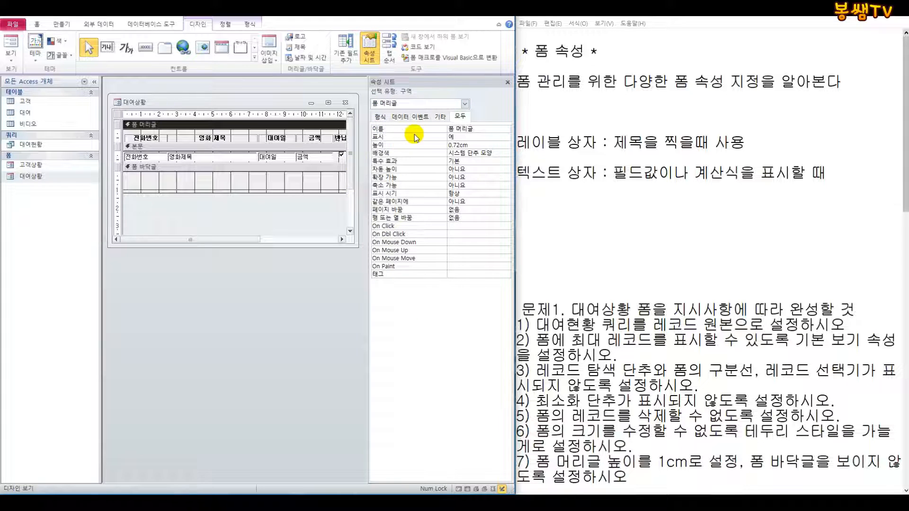
click(149, 138)
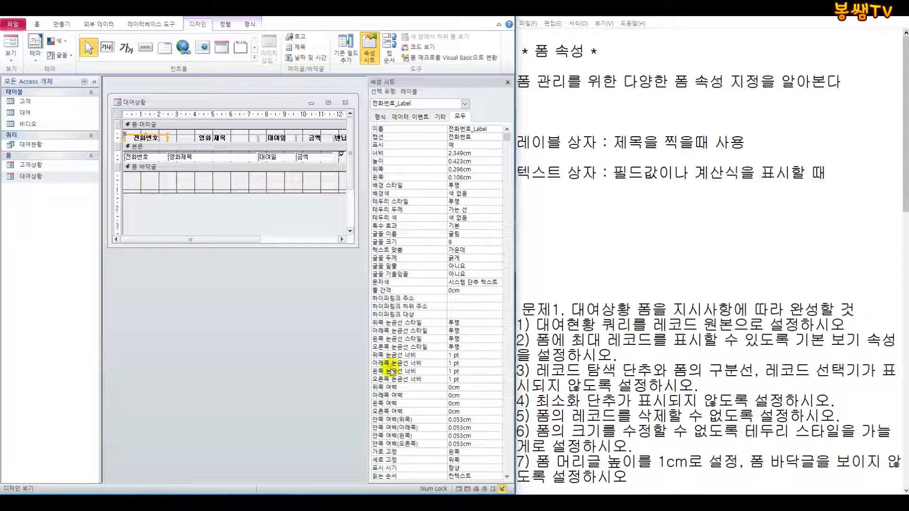
click(160, 158)
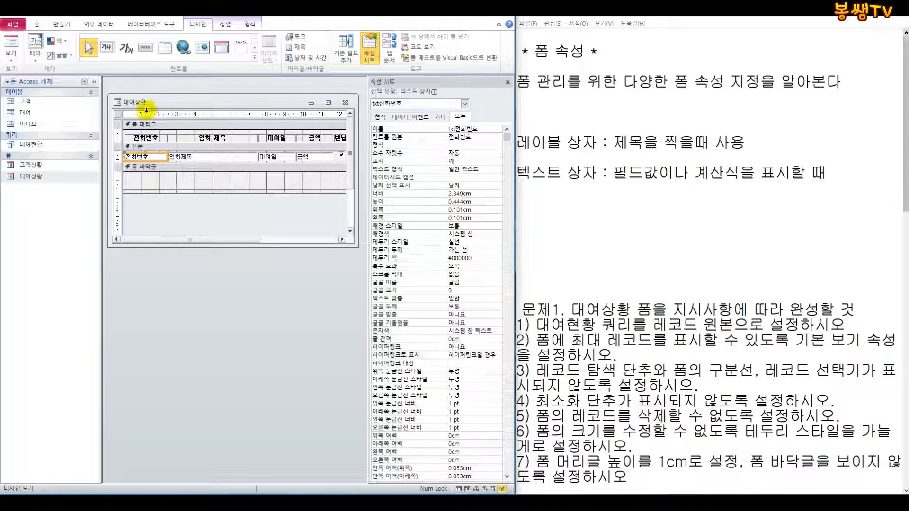
click(117, 115)
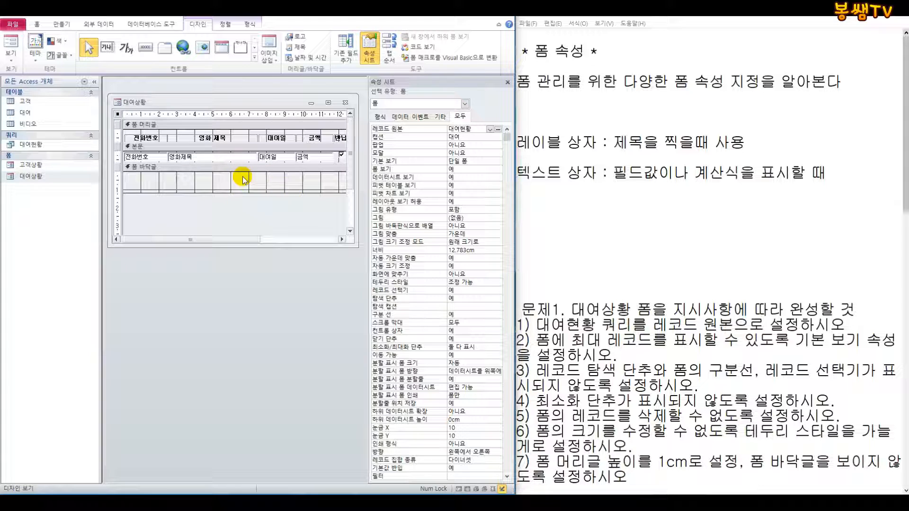
Review the 문제1 instructions, check how many records the form shows in Form View, and return to Design View
scroll(676, 217, down, 4)
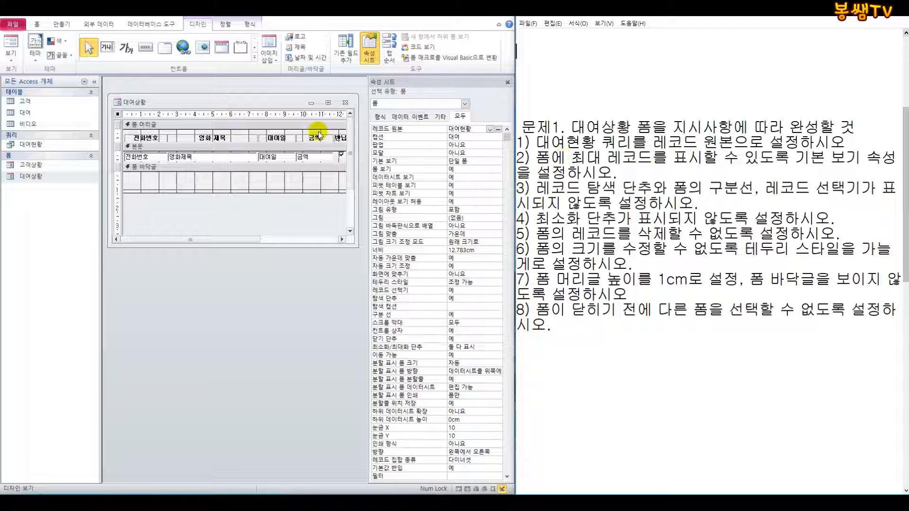
click(11, 54)
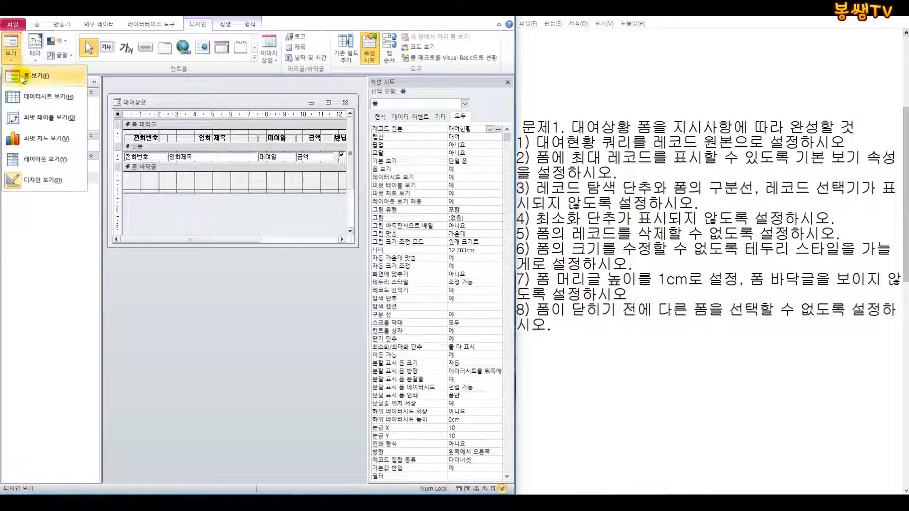
click(26, 77)
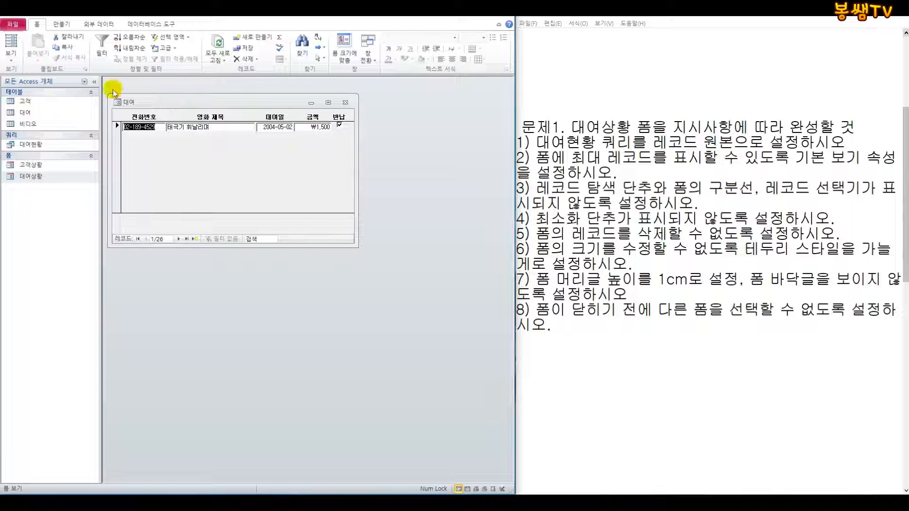
click(8, 58)
click(31, 180)
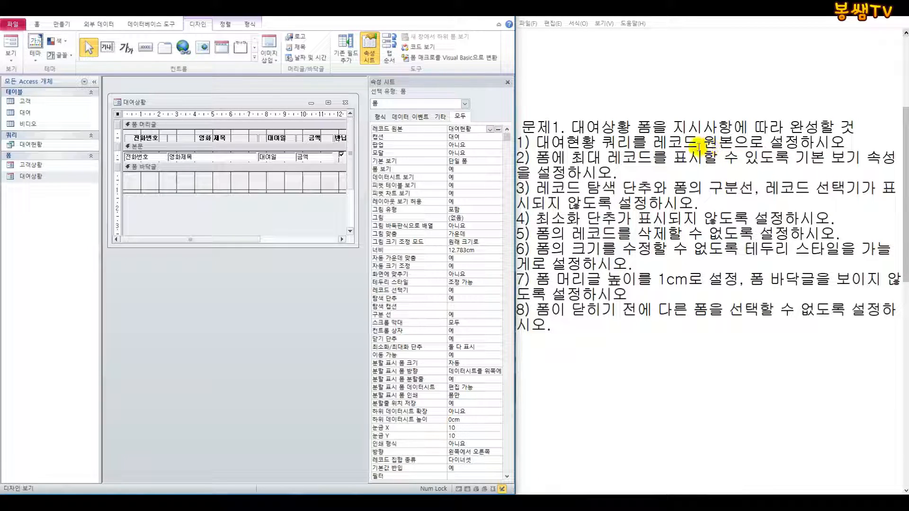
Set the form's 기본 보기 property to 연속 폼
click(479, 161)
click(498, 161)
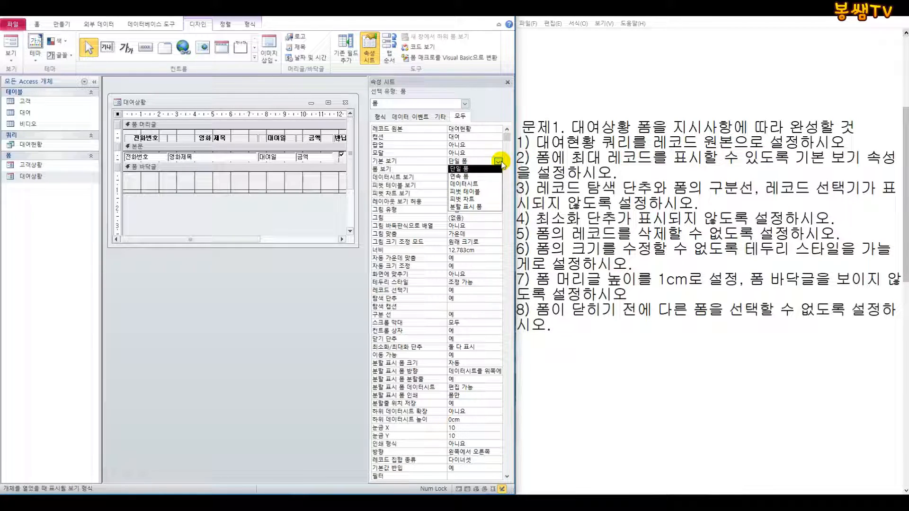
click(472, 177)
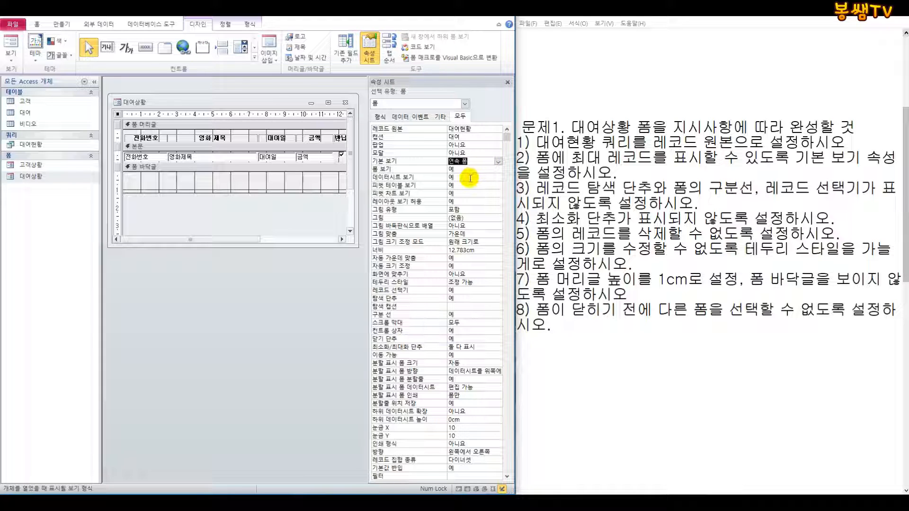
Check the continuous records in Form View, and return to Design View with the form window shifted slightly
click(11, 53)
click(35, 77)
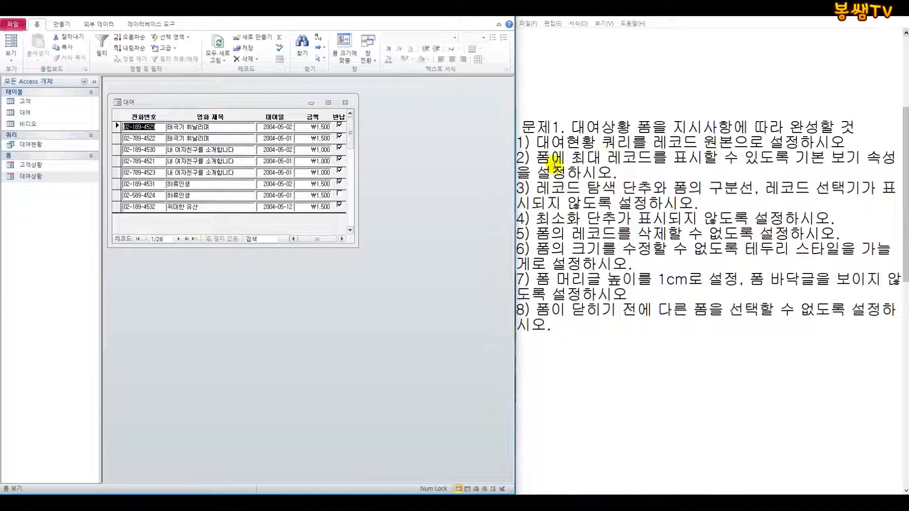
click(12, 56)
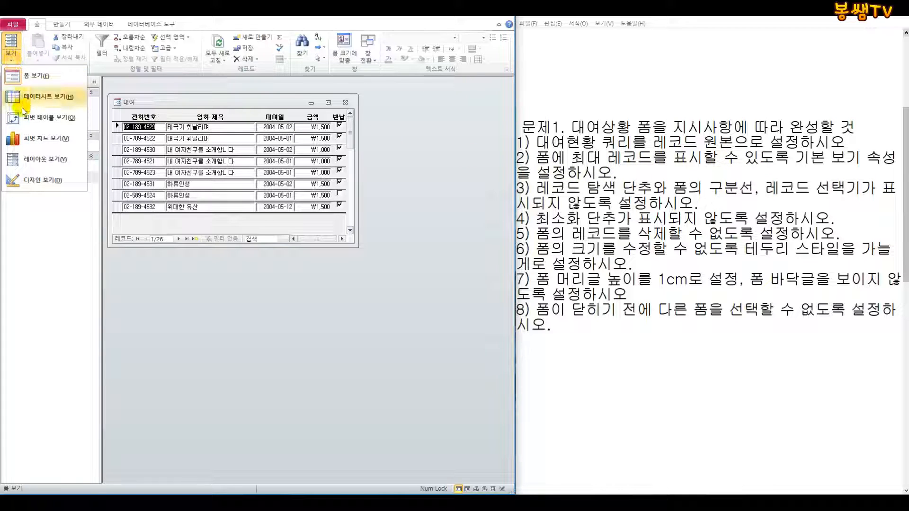
click(38, 180)
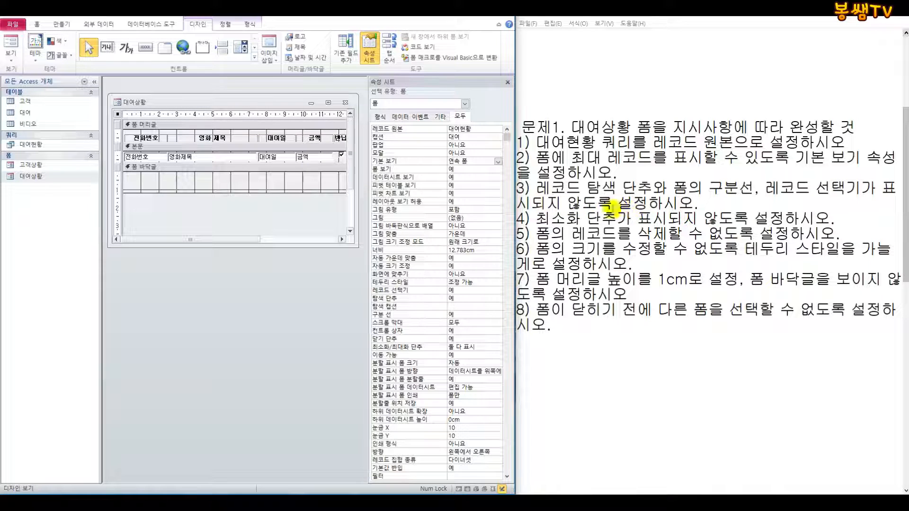
drag(196, 105, 192, 100)
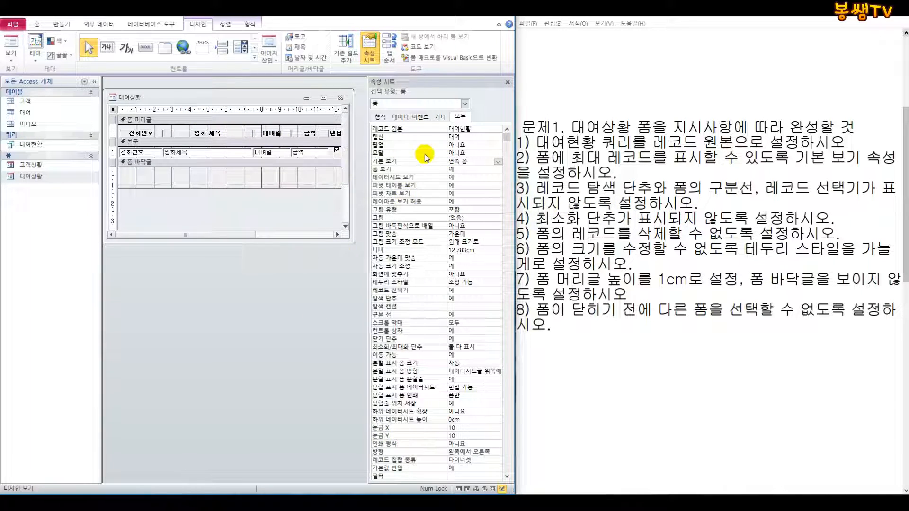